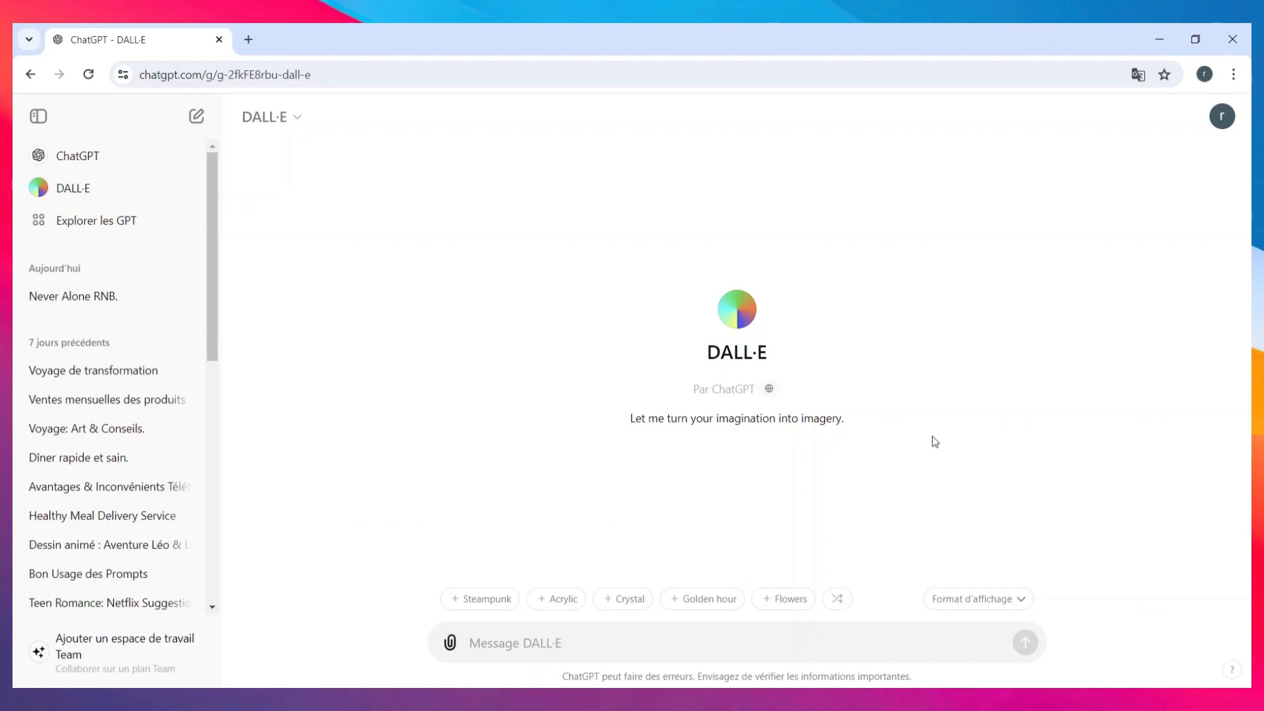
# Submit the image prompt "generer une image de bateau avec des ailes".
pyautogui.write('generer')
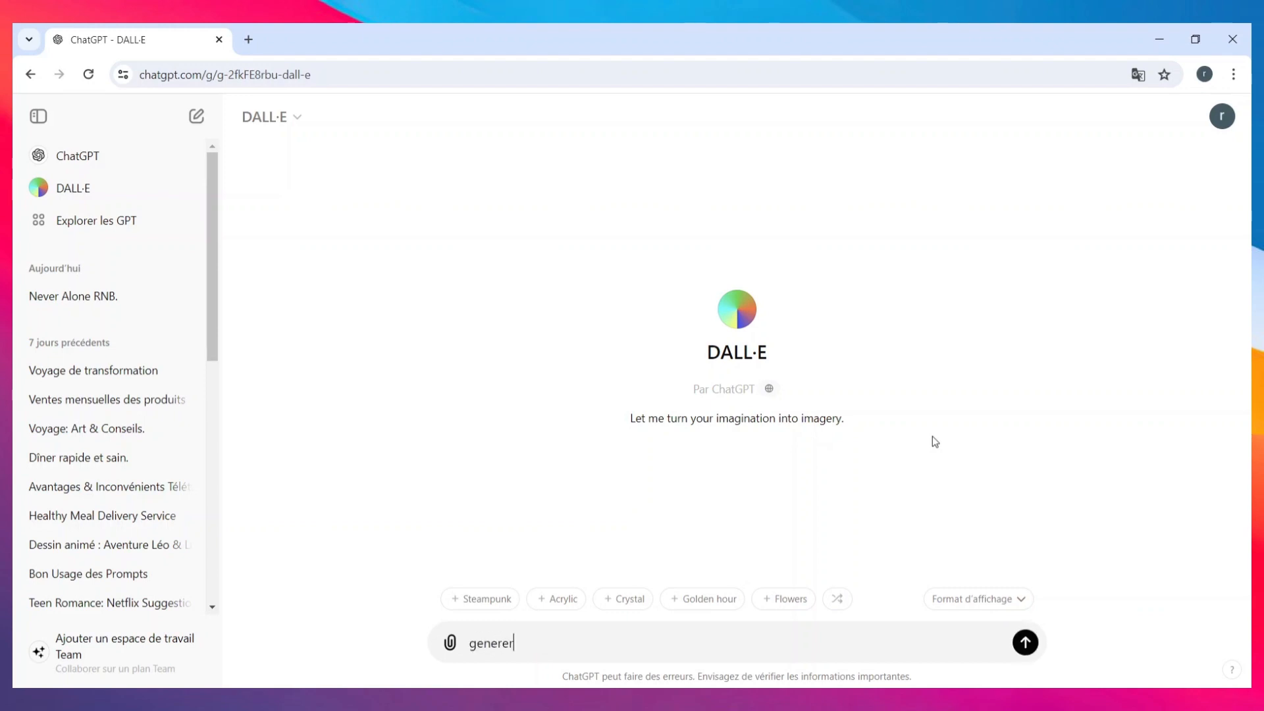
pyautogui.write(' une image de bateau avec des ailes')
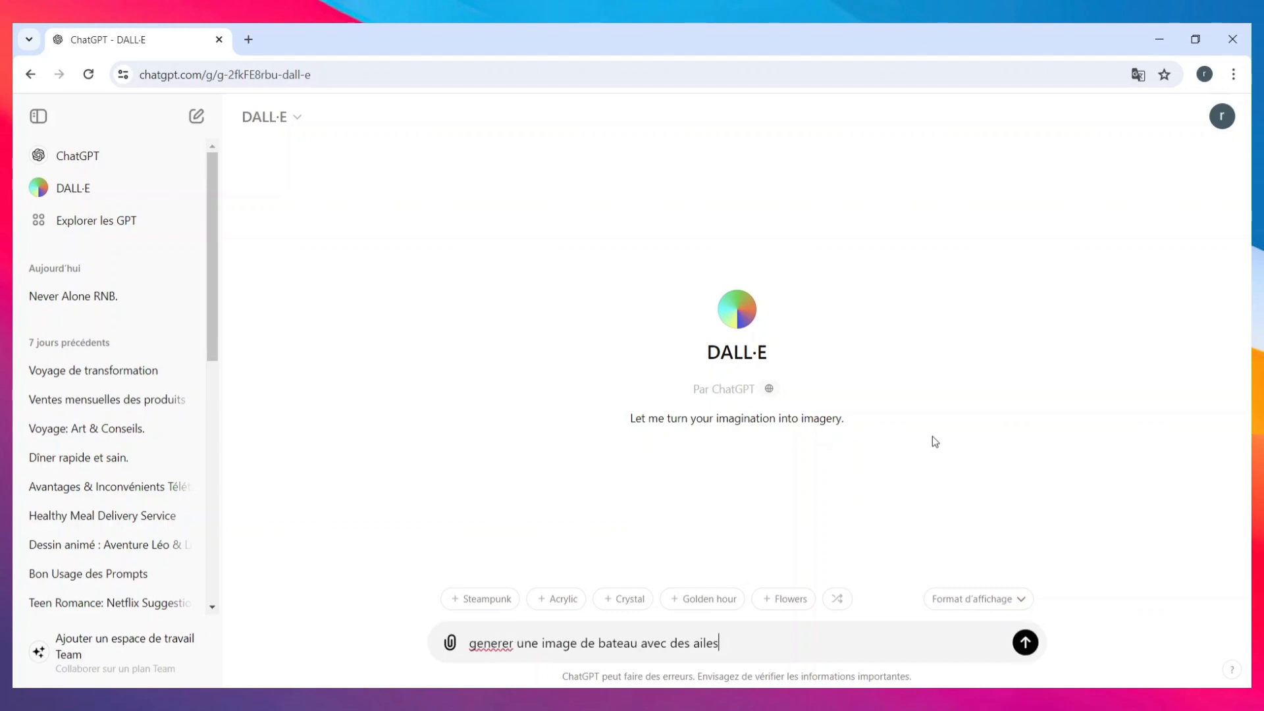
pyautogui.press('Return')
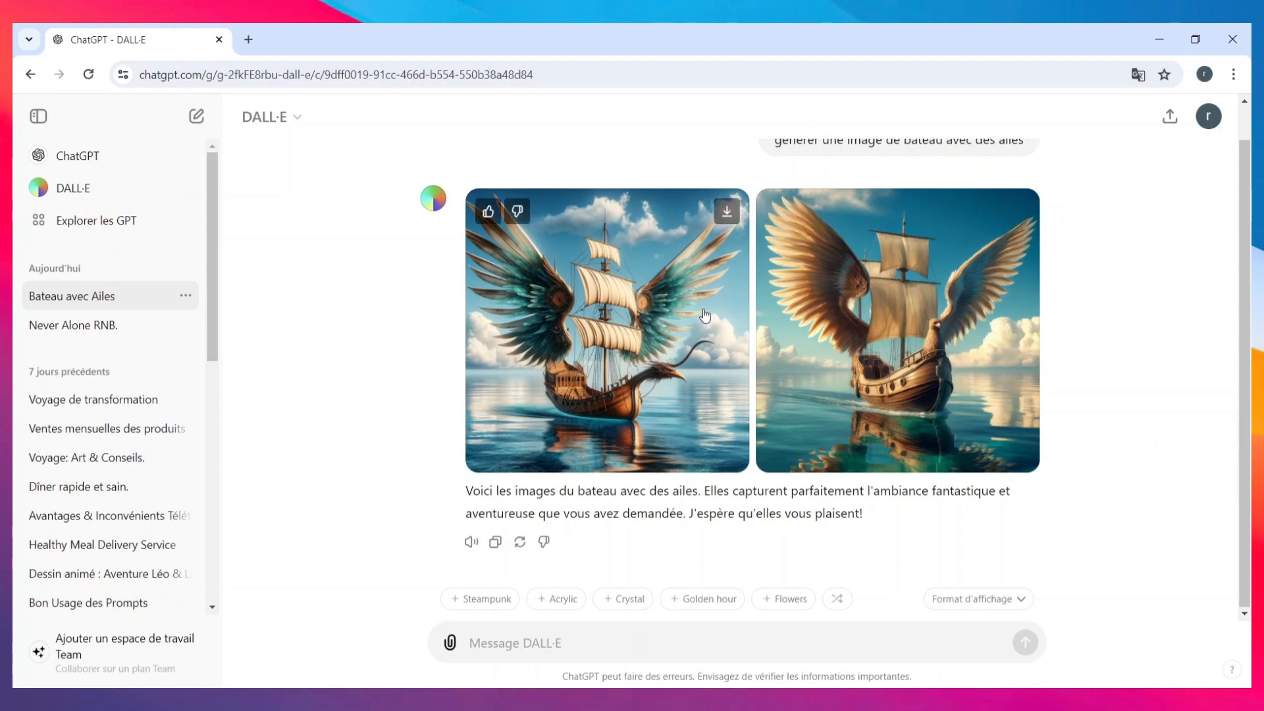
# Download the first generated winged-boat image, view the file in Photos, and close the viewer.
pyautogui.click(725, 212)
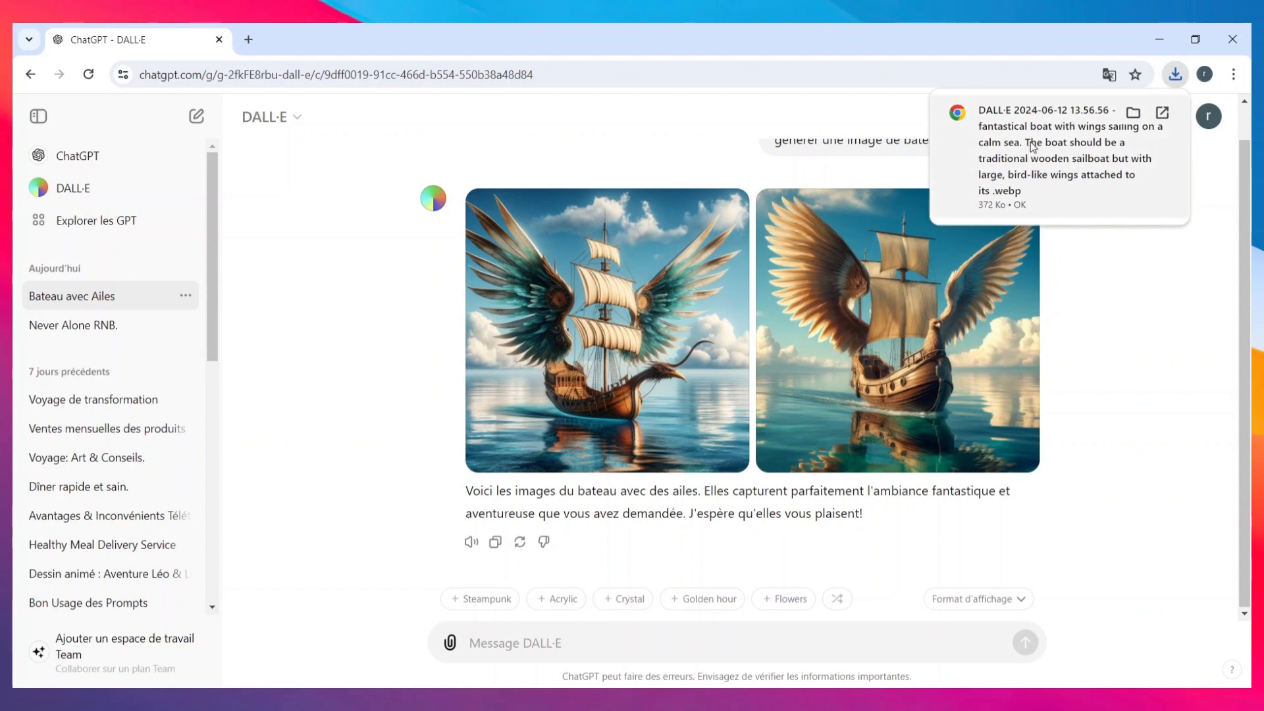
pyautogui.click(1032, 147)
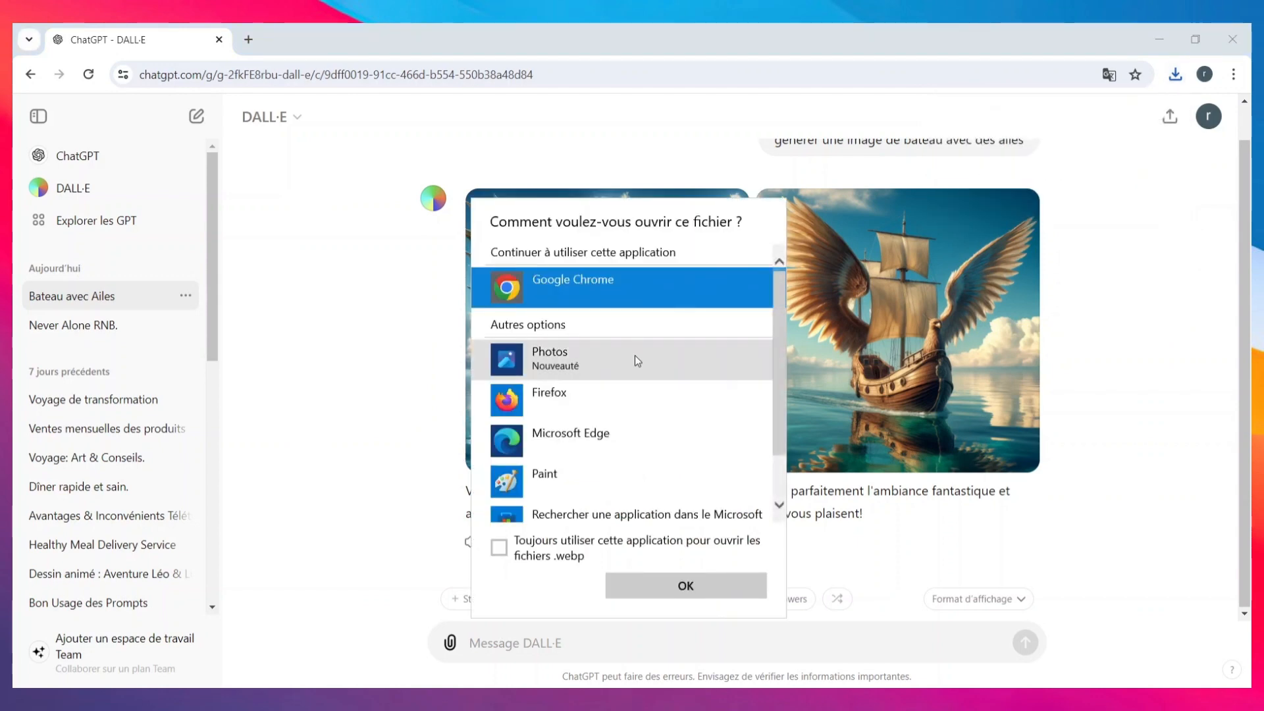
pyautogui.doubleClick(653, 361)
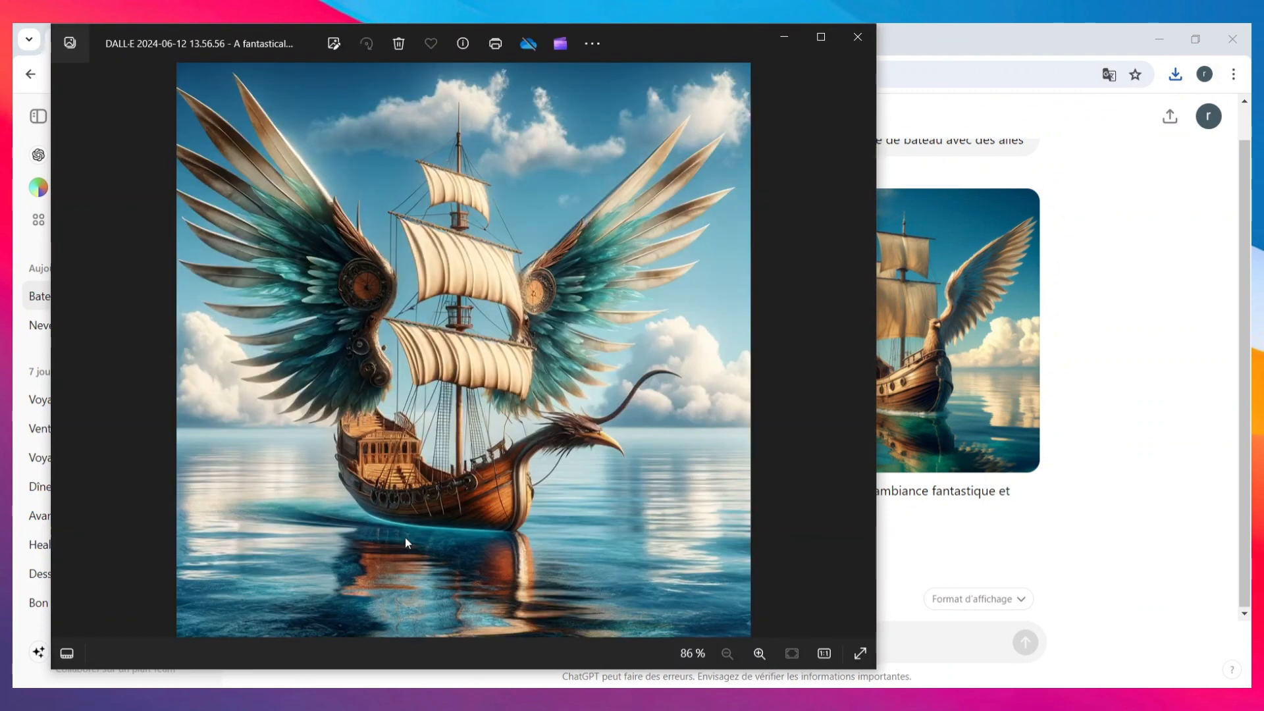
pyautogui.click(857, 37)
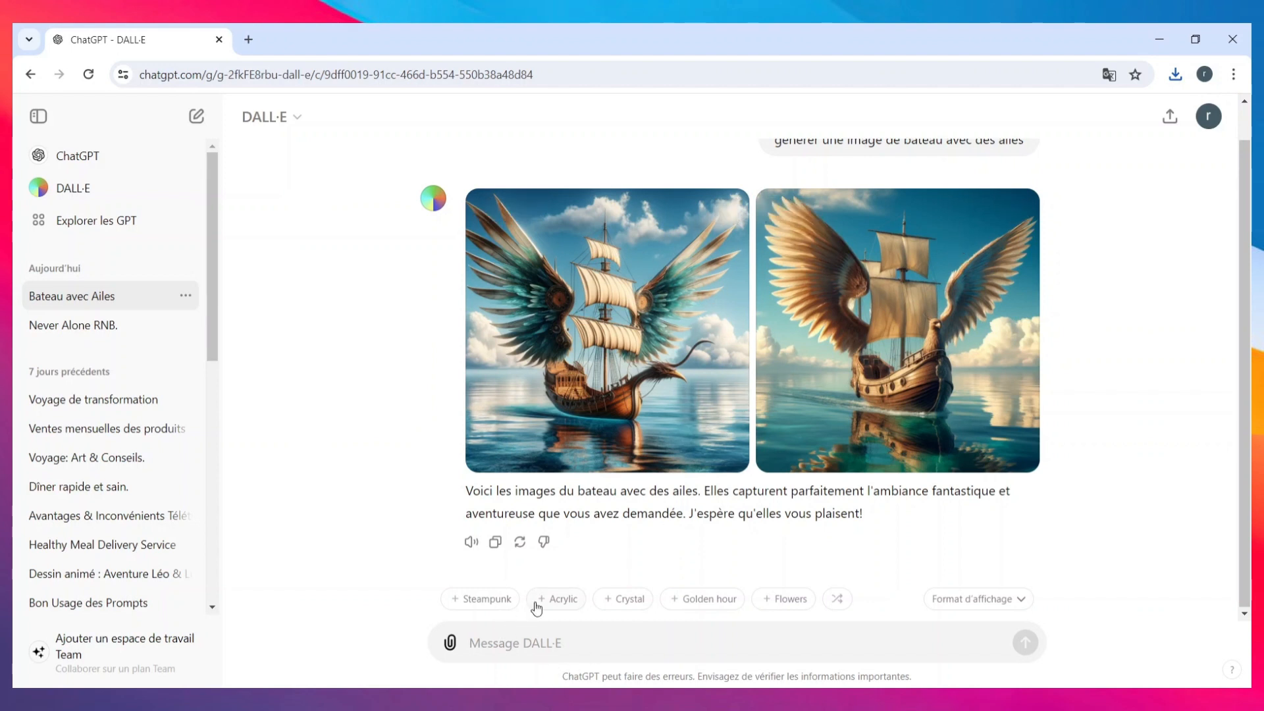
# Add the square display format (Carré) to the message draft.
pyautogui.click(1010, 604)
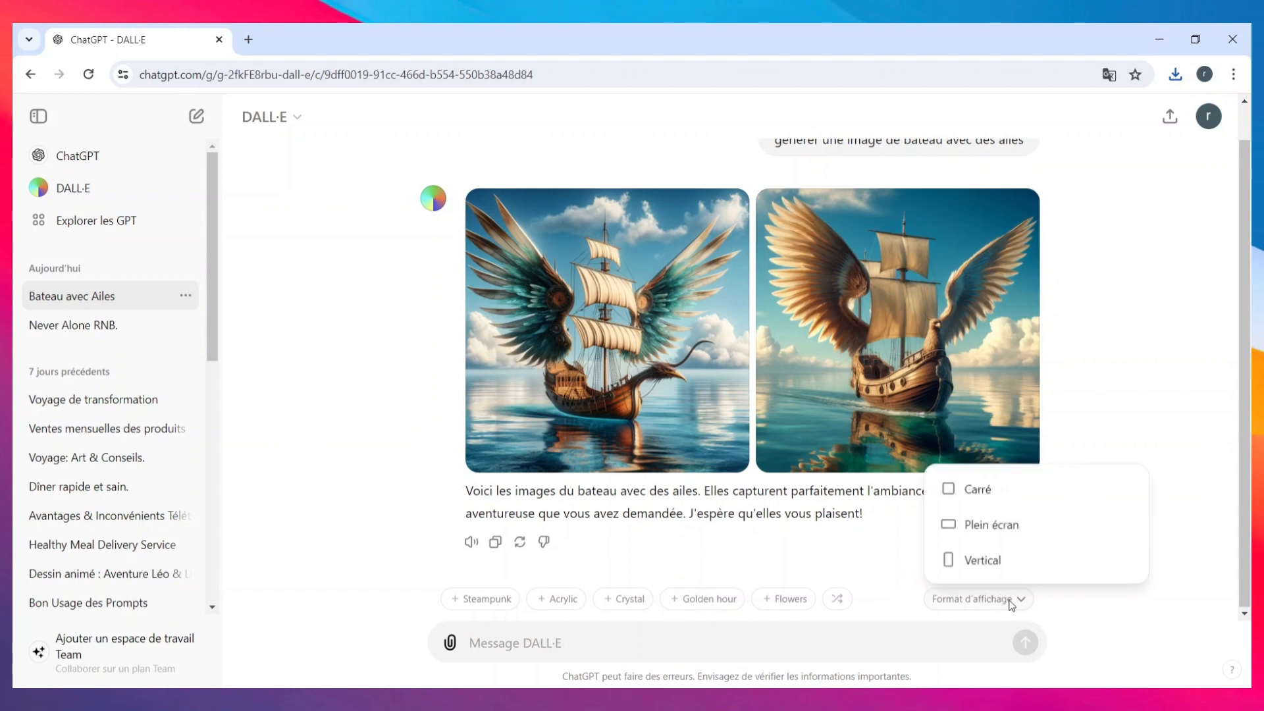
pyautogui.click(1007, 475)
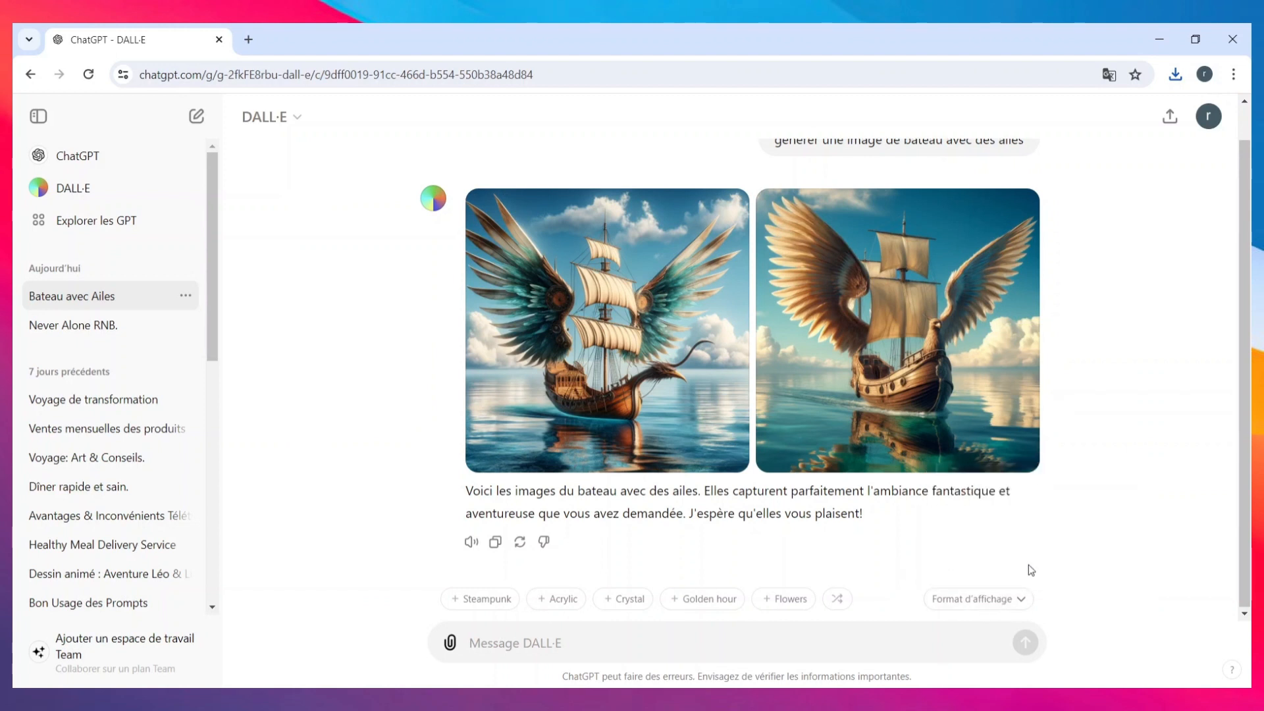
pyautogui.click(999, 606)
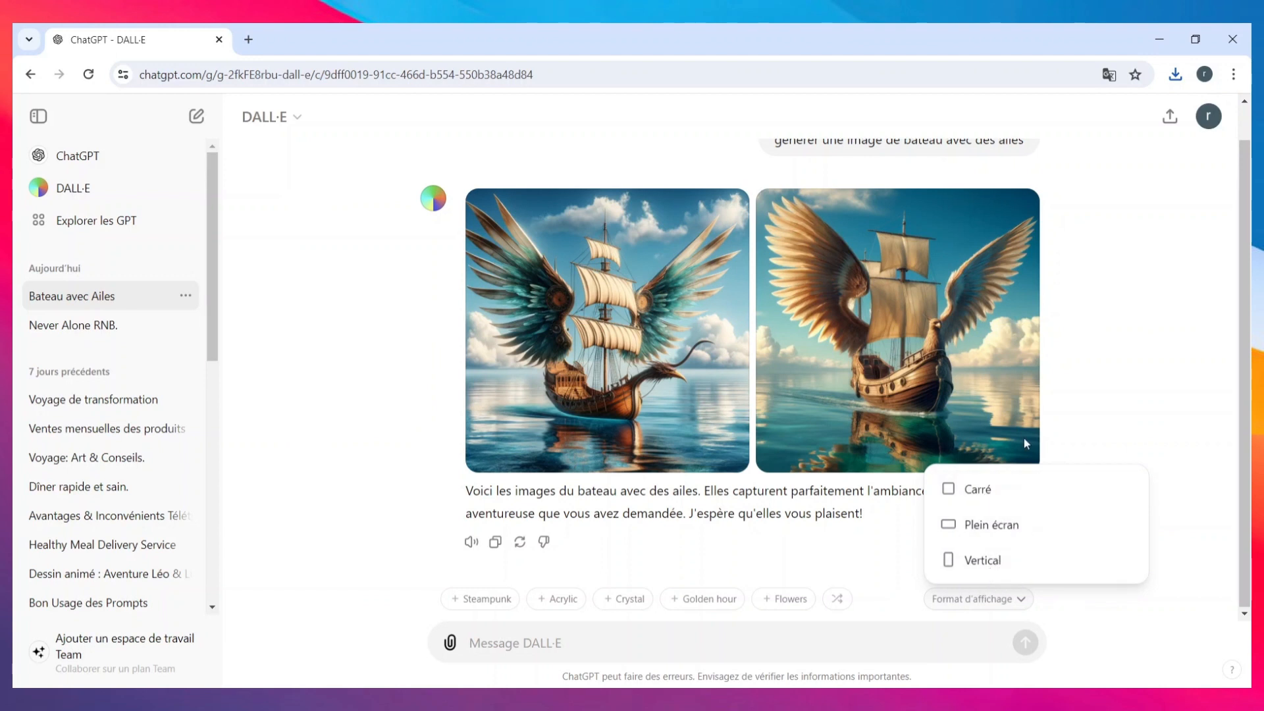
pyautogui.click(1024, 502)
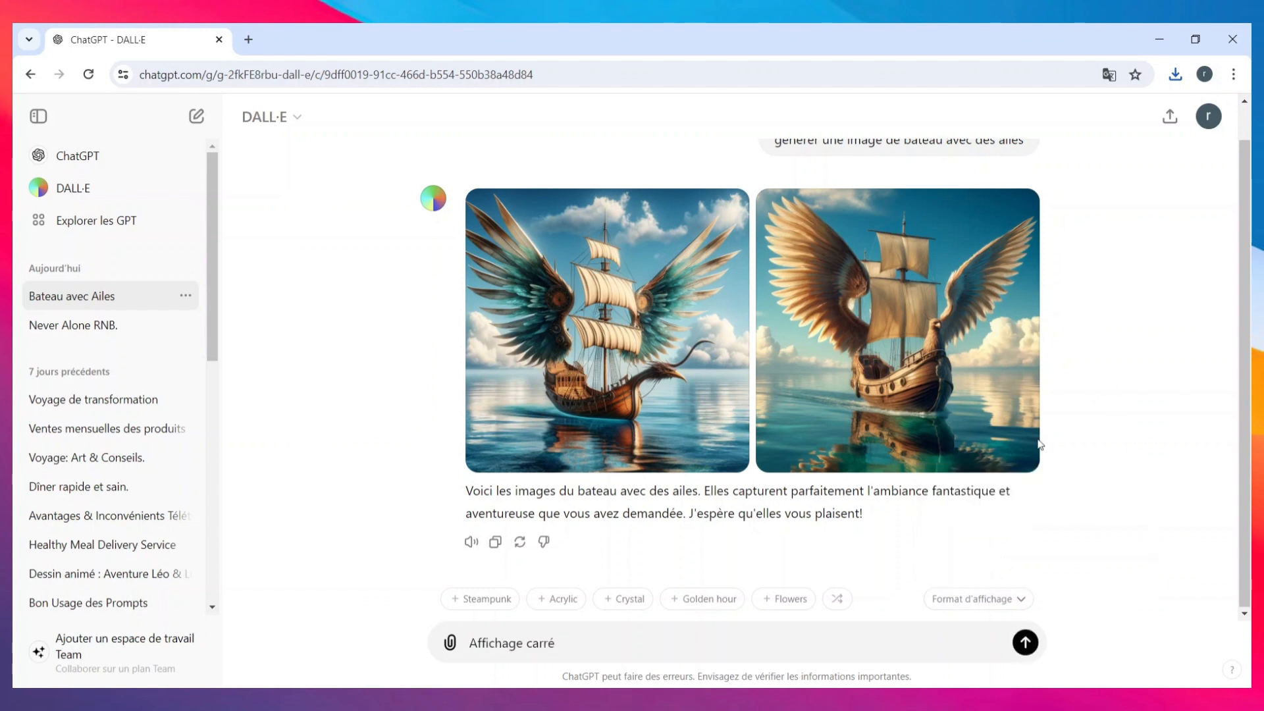
# Preview the suggested image styles such as Steampunk, Acrylic, Crystal and Flowers, and shuffle the suggestions twice.
pyautogui.moveTo(473, 602)
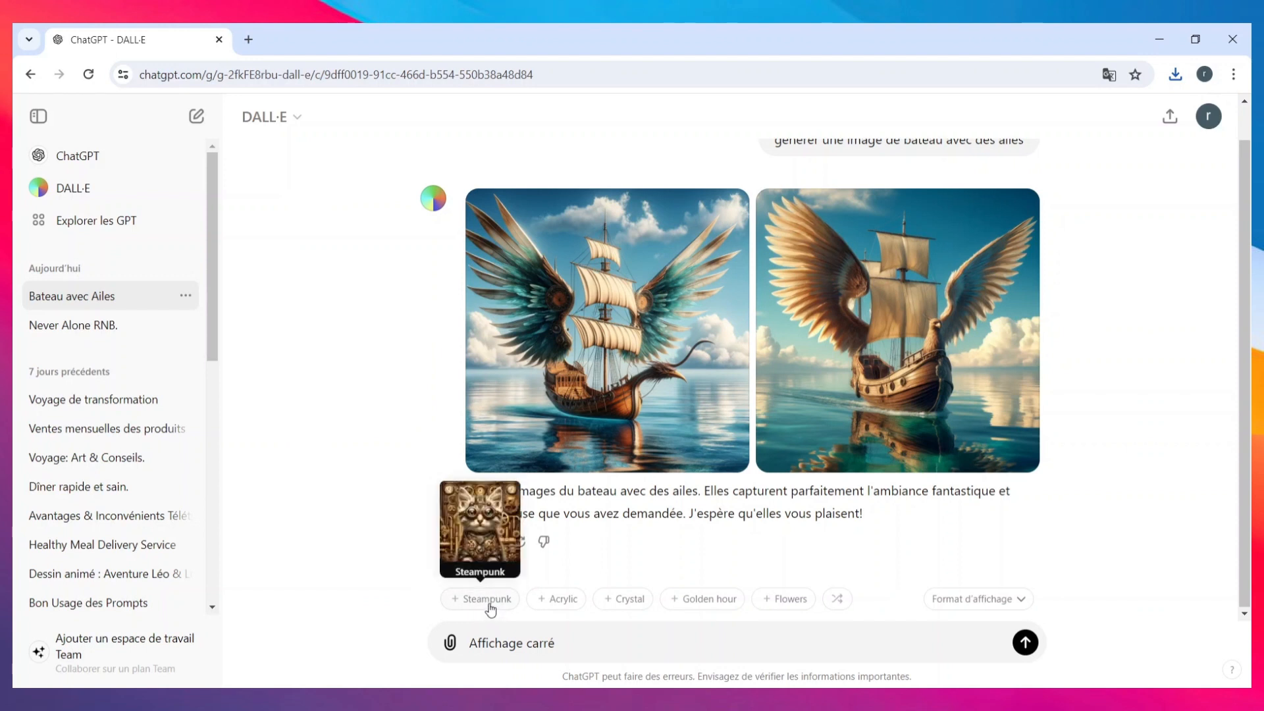
pyautogui.moveTo(554, 612)
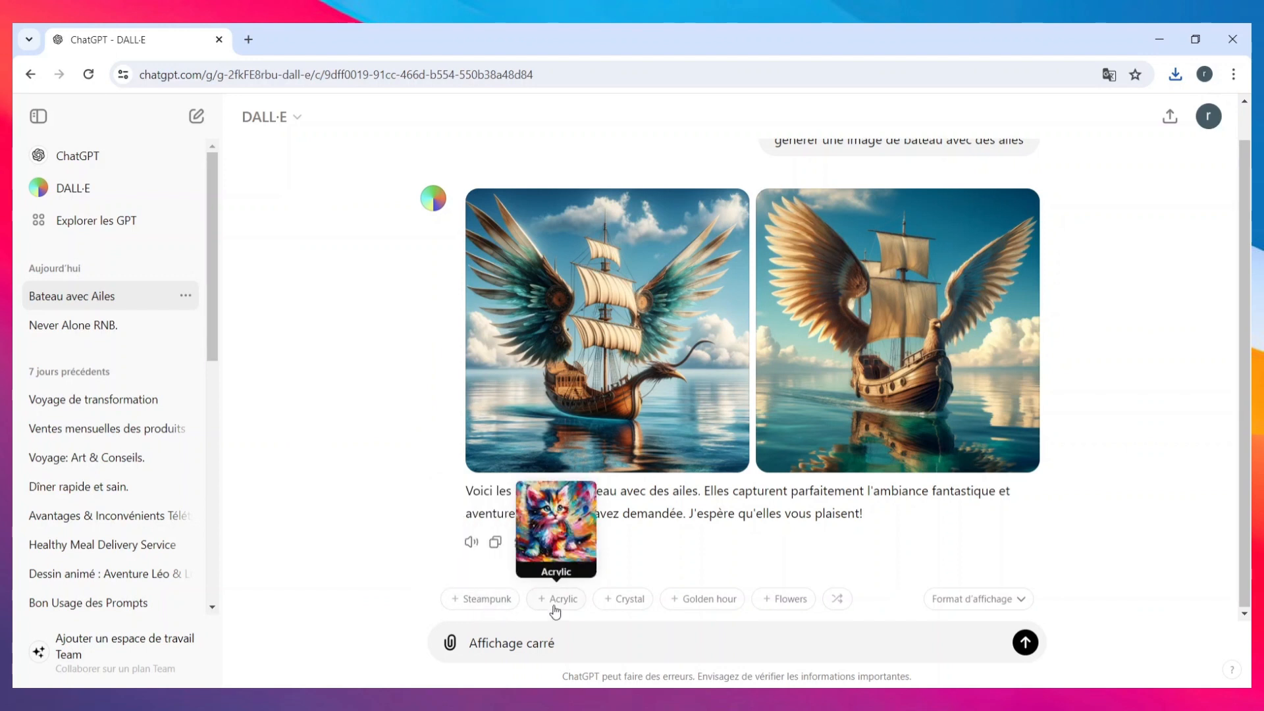
pyautogui.moveTo(615, 609)
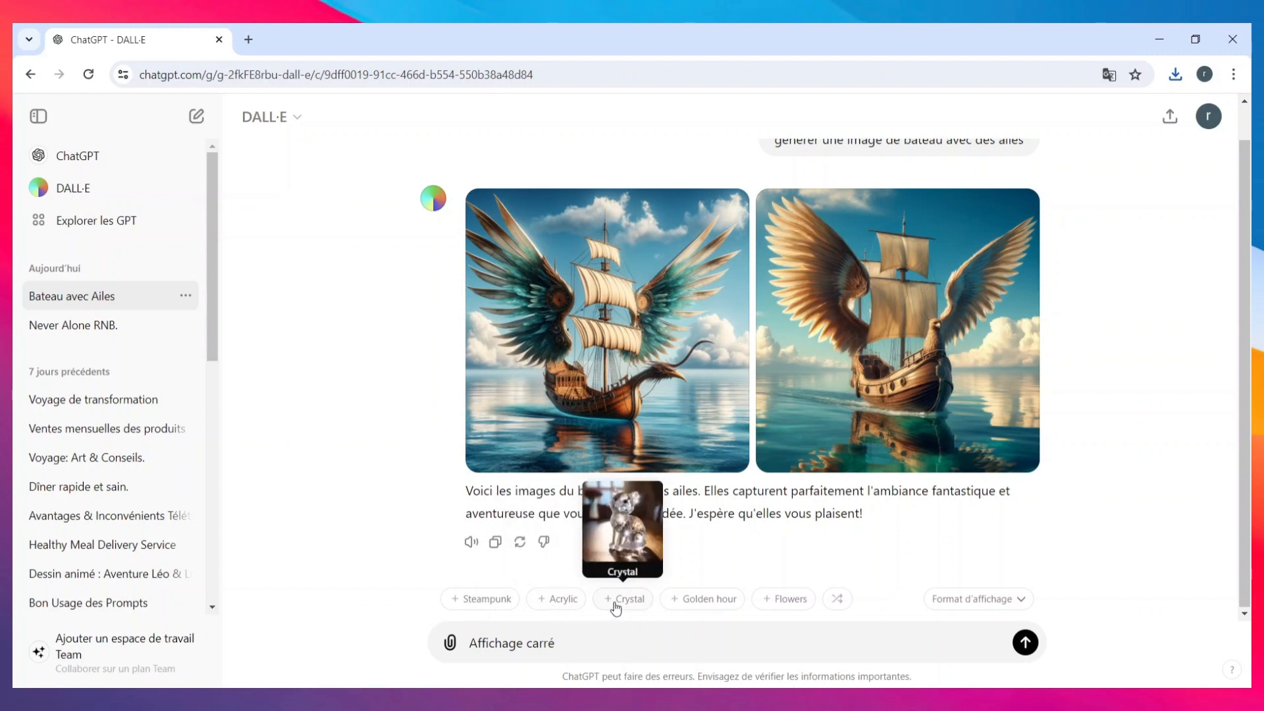
pyautogui.moveTo(792, 615)
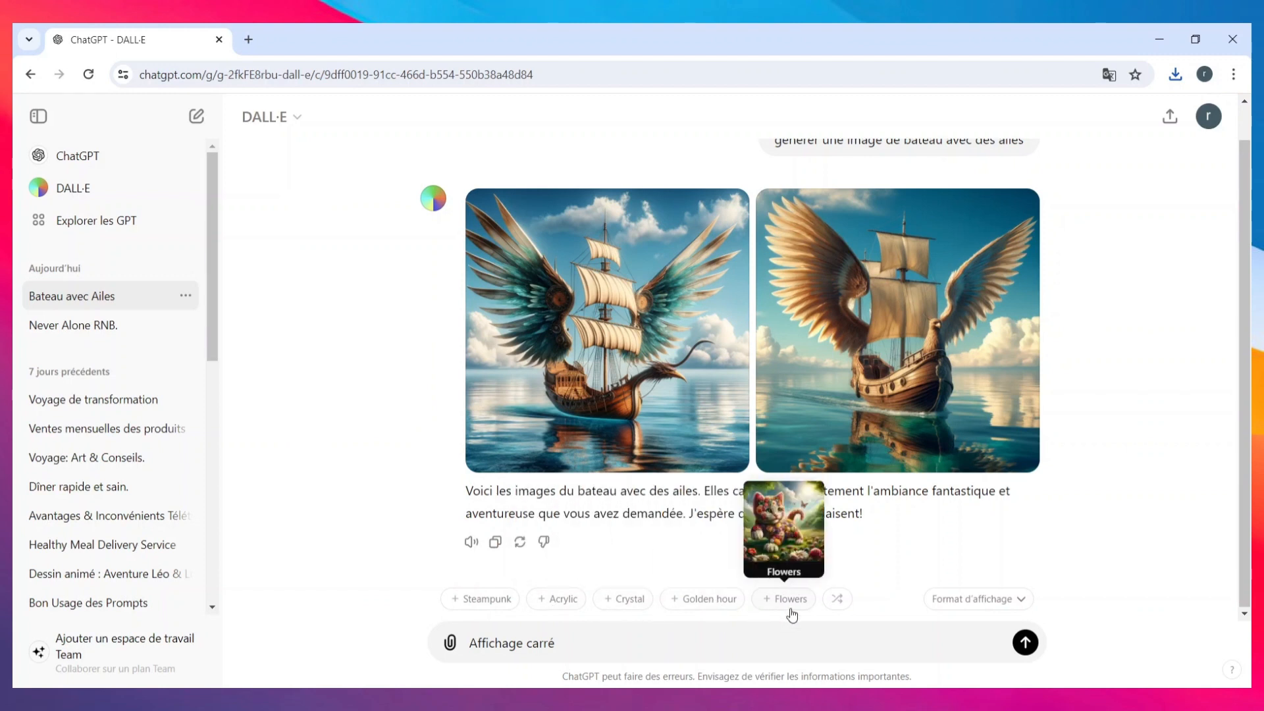
pyautogui.click(836, 600)
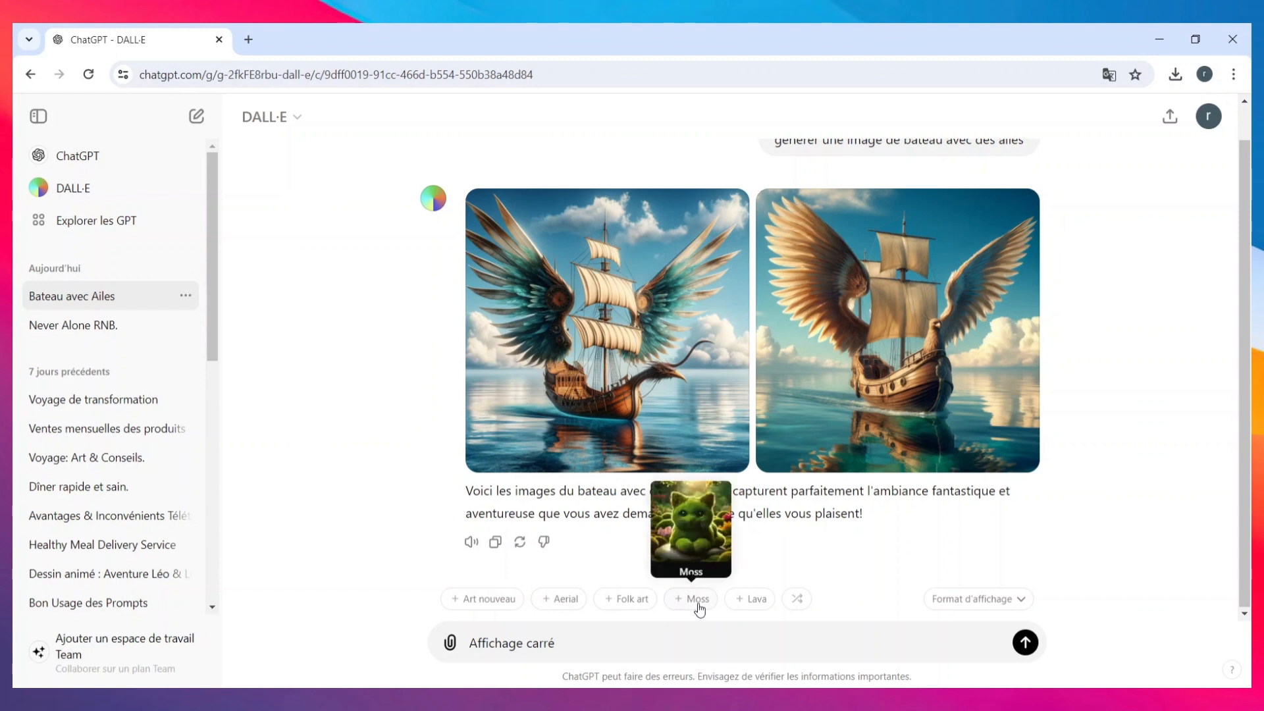
pyautogui.moveTo(741, 610)
pyautogui.click(795, 600)
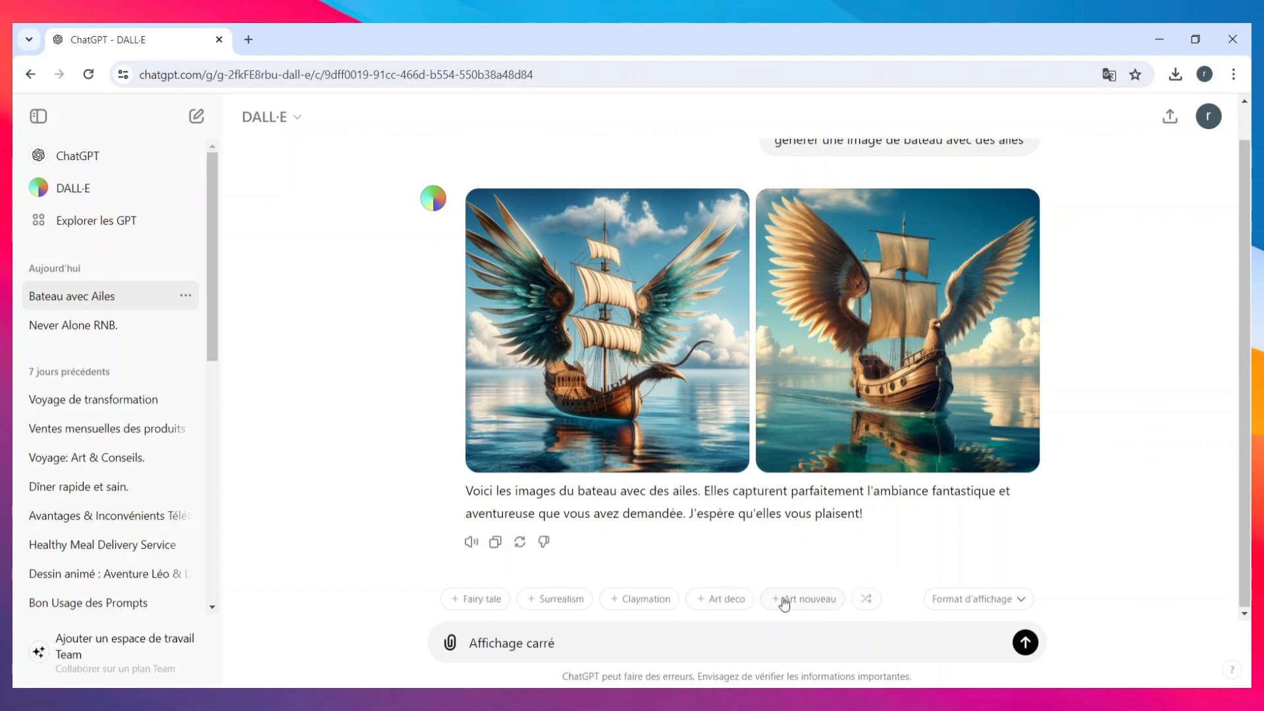
# Replace the draft message with "donne moi une image naturelle et realiste de ce bateau" and submit it.
pyautogui.tripleClick(576, 645)
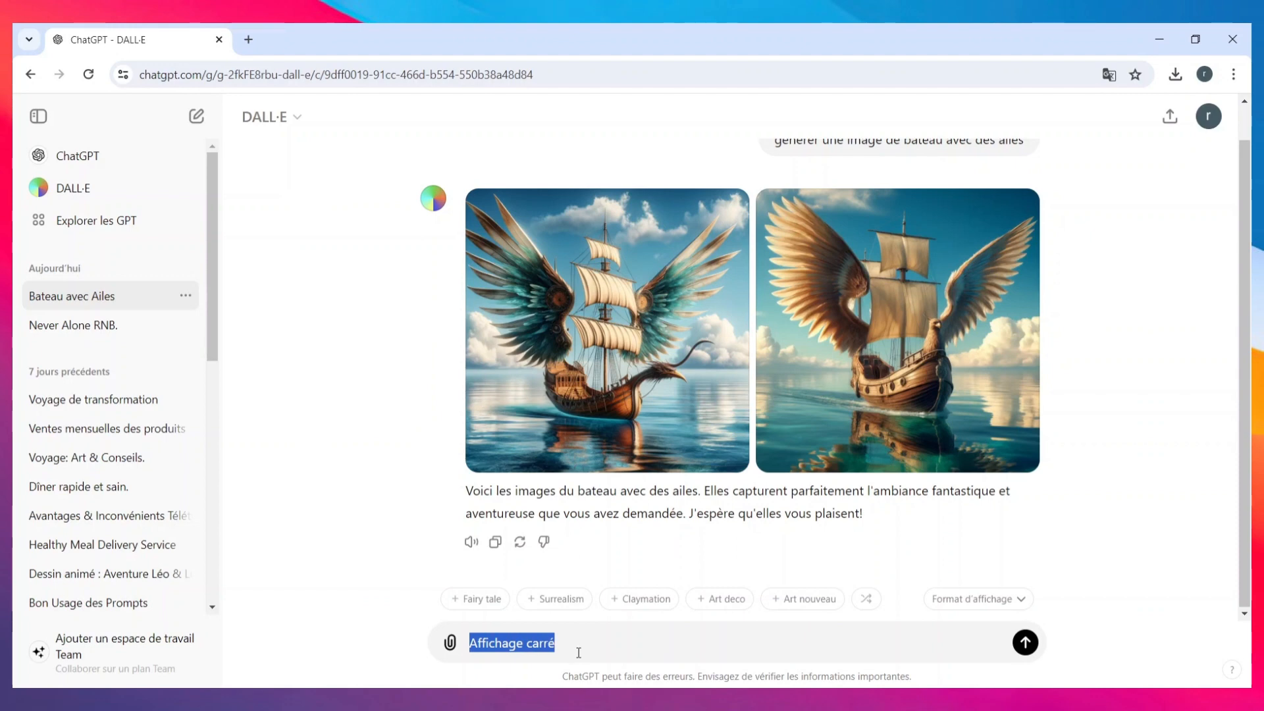
pyautogui.press('BackSpace')
pyautogui.write('donne ')
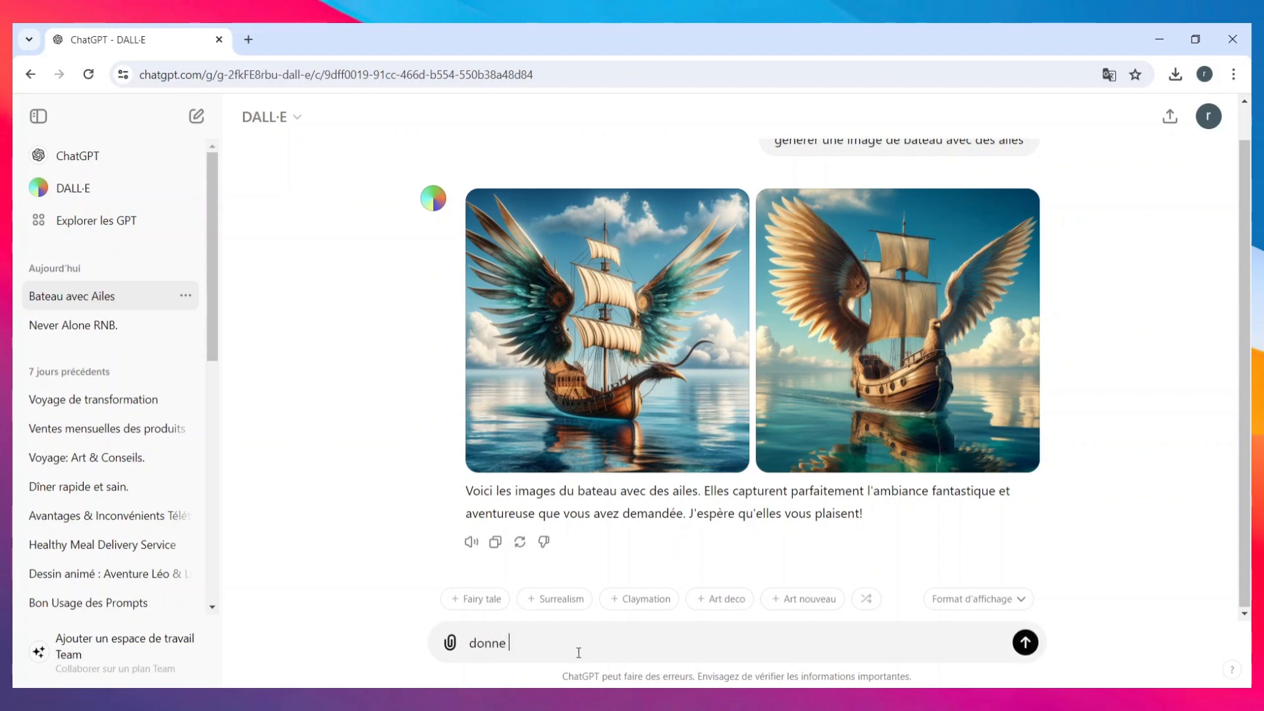
pyautogui.write('moi une image naturelle et realiste de ce bateau')
pyautogui.press('Return')
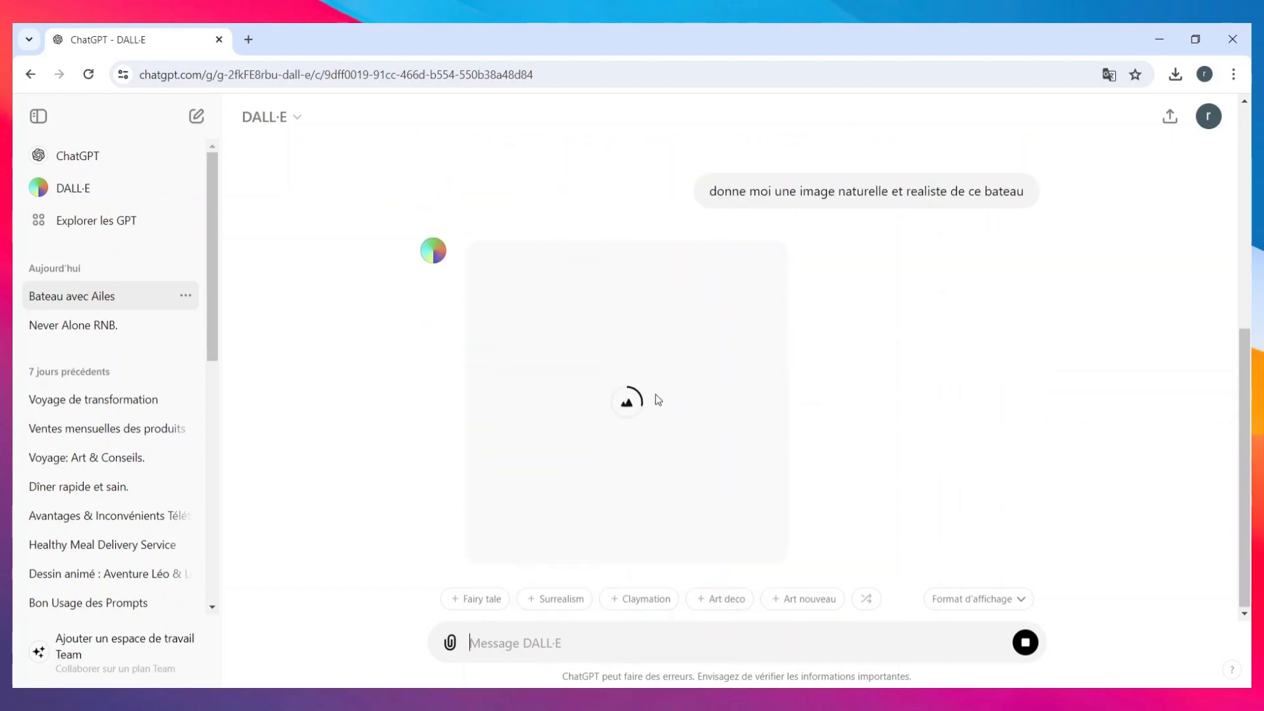
# Compare the original winged-boat images with the natural, realistic versions in the conversation.
pyautogui.scroll(6, 646, 453)
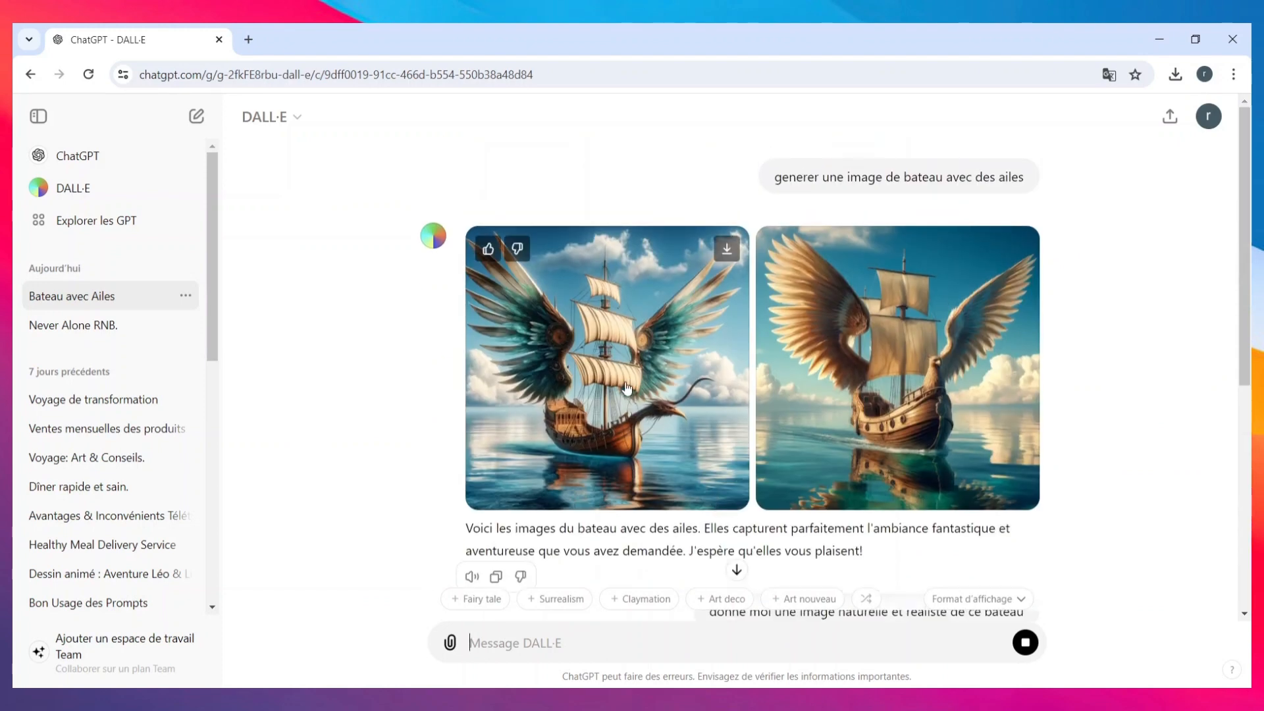
pyautogui.scroll(-6, 602, 480)
pyautogui.scroll(6, 619, 457)
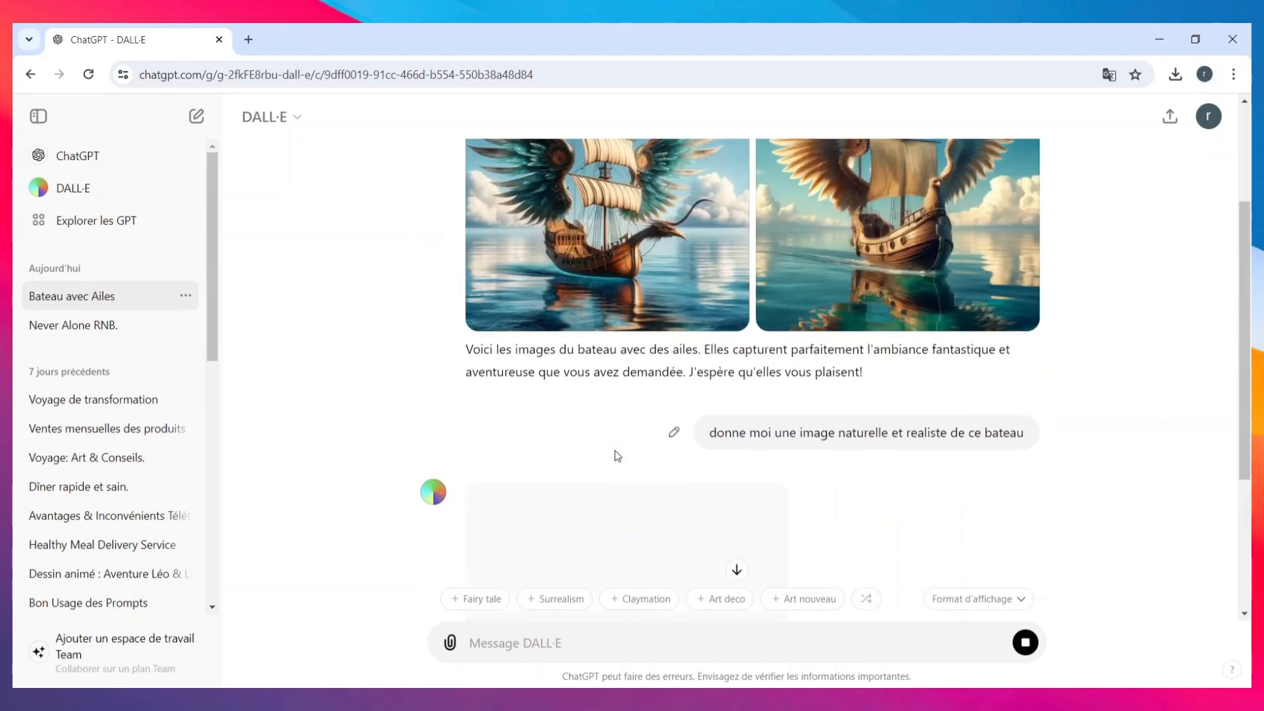
pyautogui.scroll(-6, 573, 399)
pyautogui.scroll(2, 621, 432)
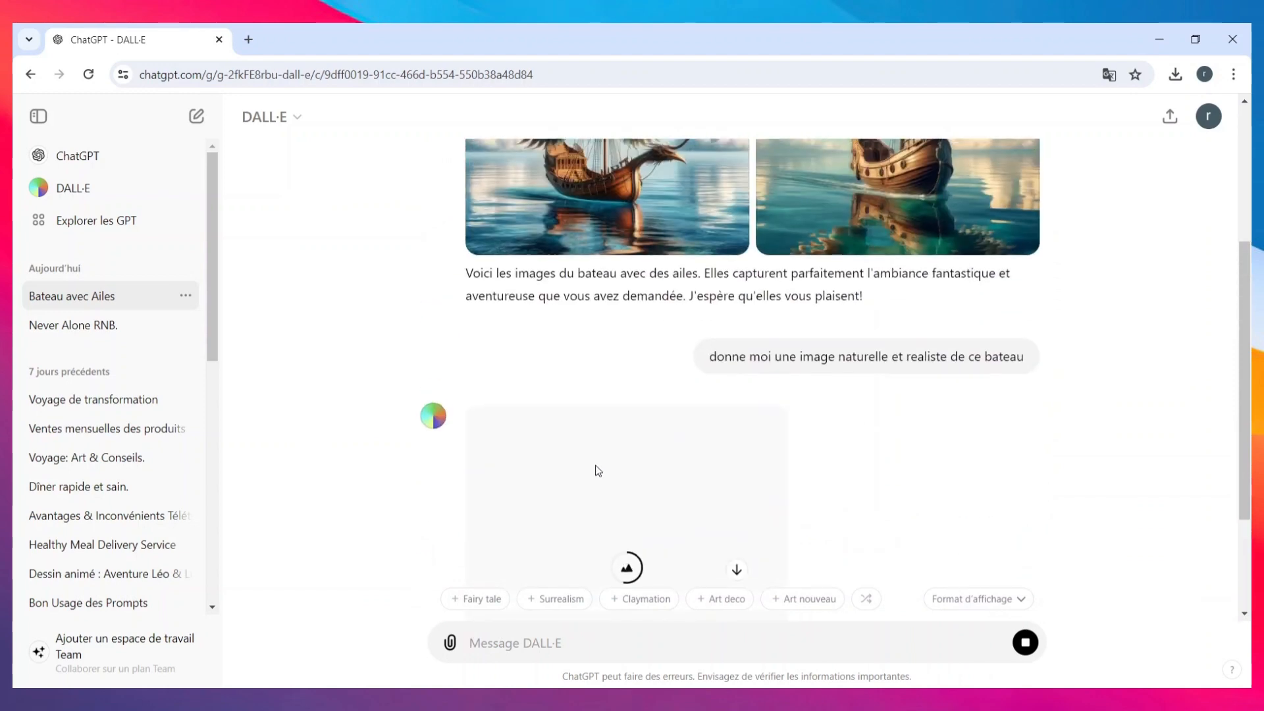
pyautogui.scroll(4, 612, 408)
pyautogui.scroll(-6, 658, 454)
pyautogui.scroll(6, 658, 454)
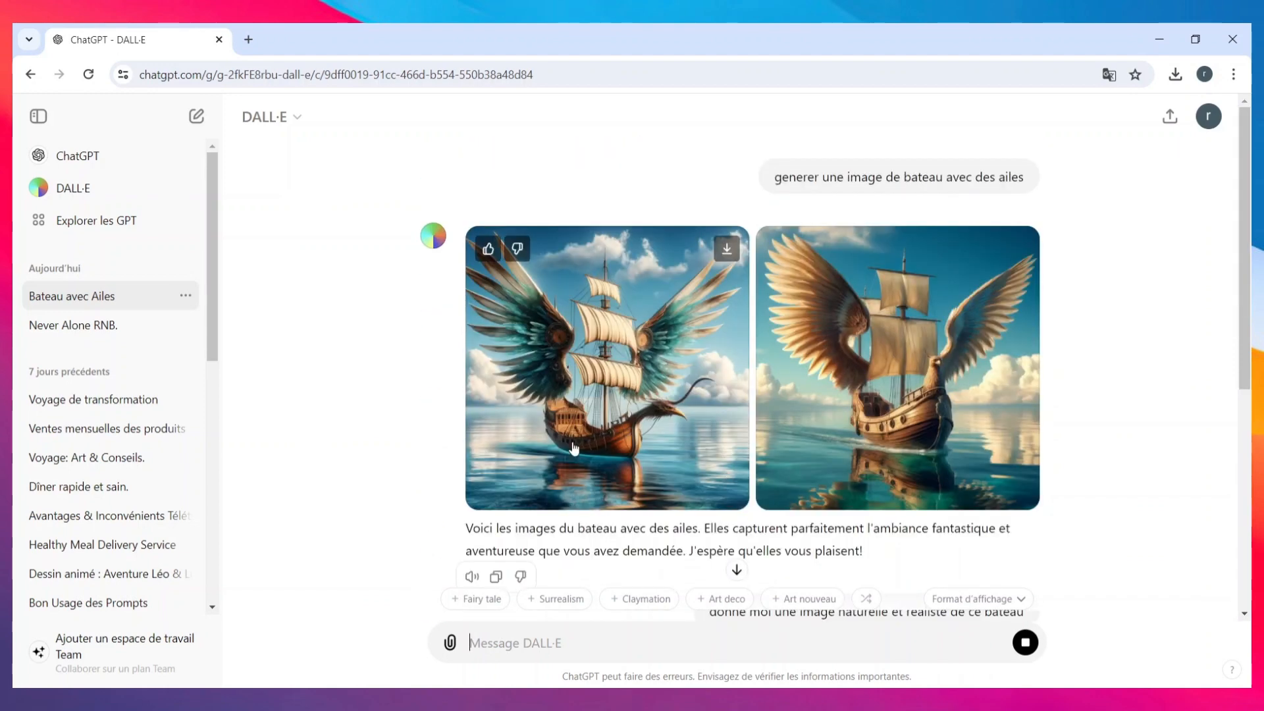
pyautogui.scroll(-6, 686, 384)
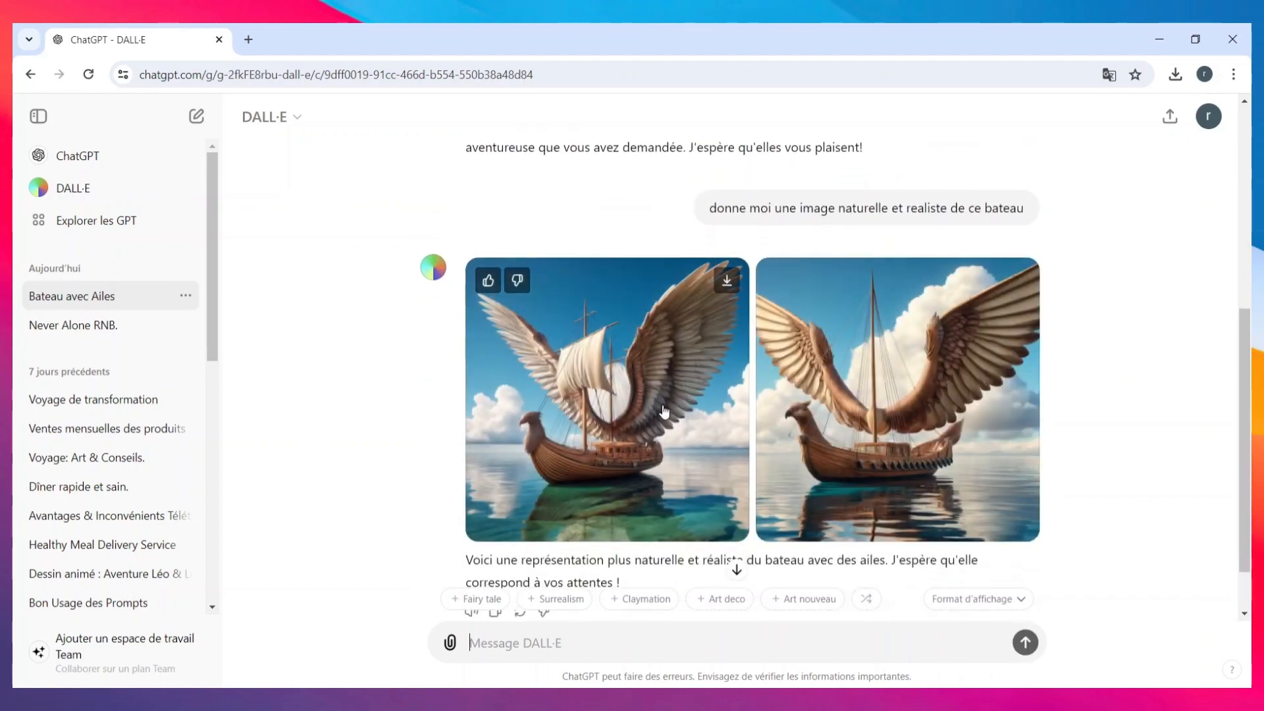
pyautogui.scroll(5, 658, 395)
pyautogui.scroll(-6, 608, 421)
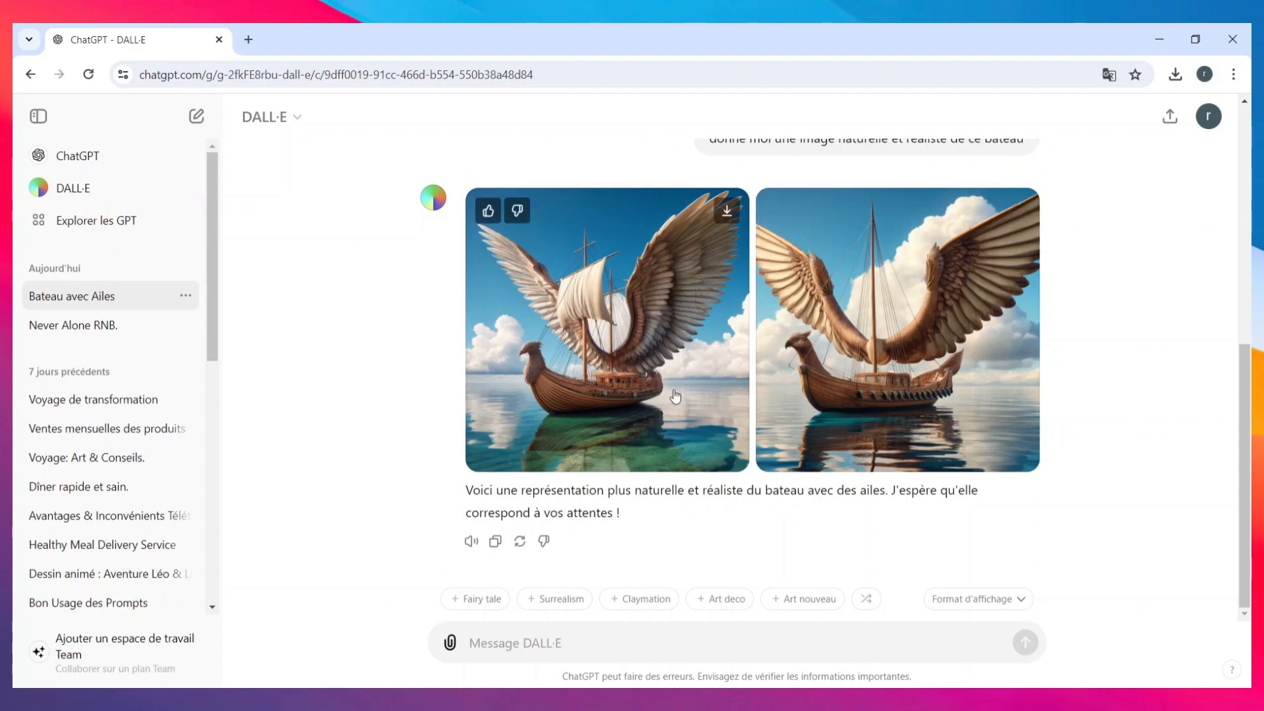
# Shuffle the style suggestions and submit the follow-up prompt "que l'image soit comme dans la vrai vie".
pyautogui.moveTo(559, 602)
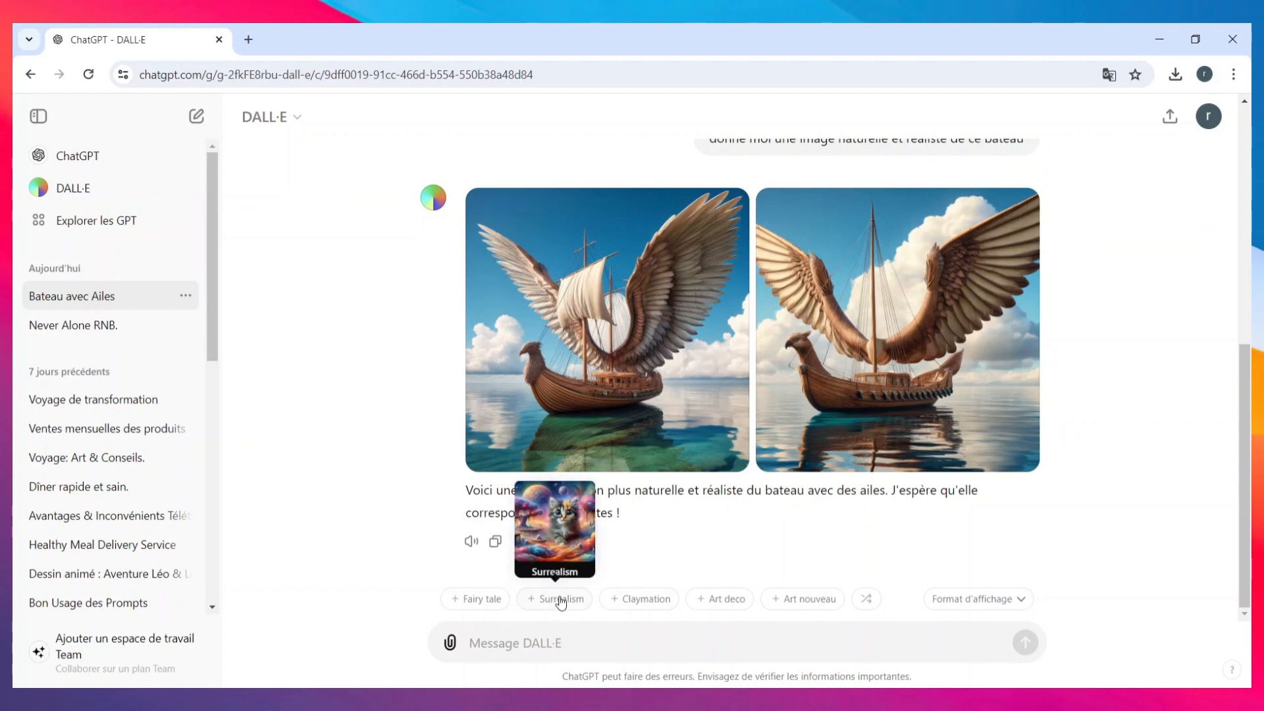
pyautogui.click(865, 598)
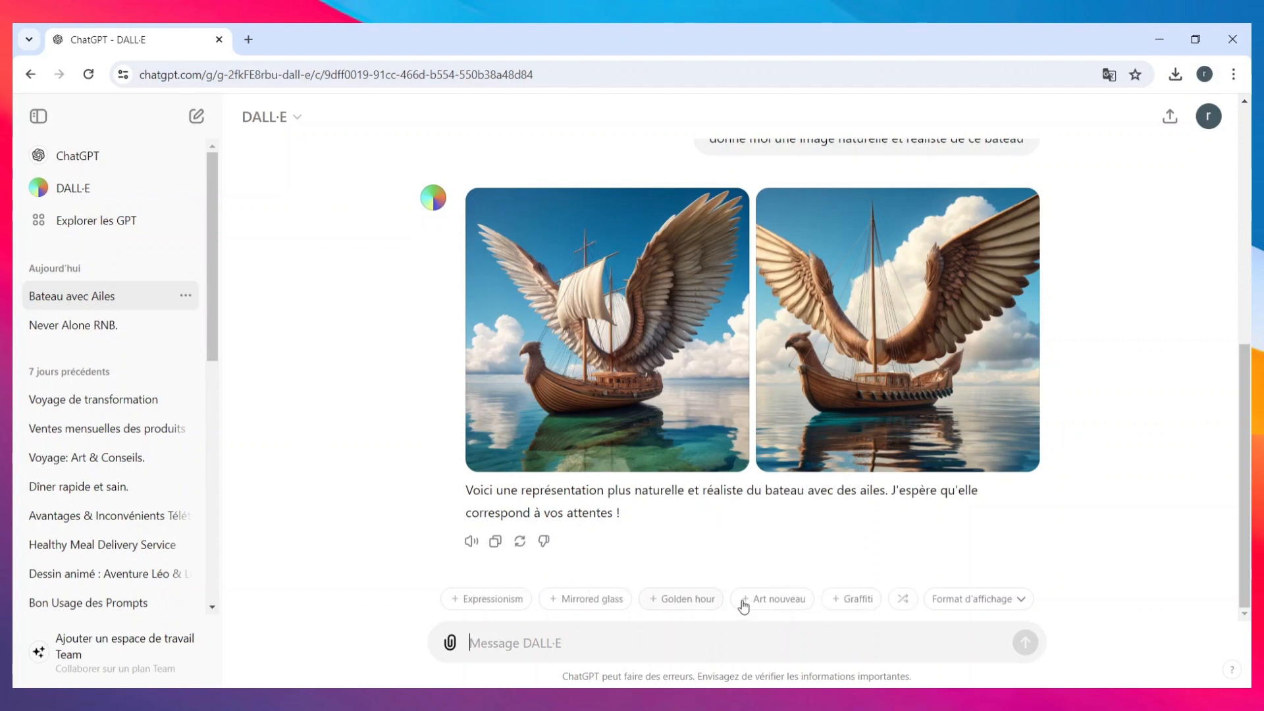
pyautogui.moveTo(836, 595)
pyautogui.write("que l'image soit comme dans la vrai vie")
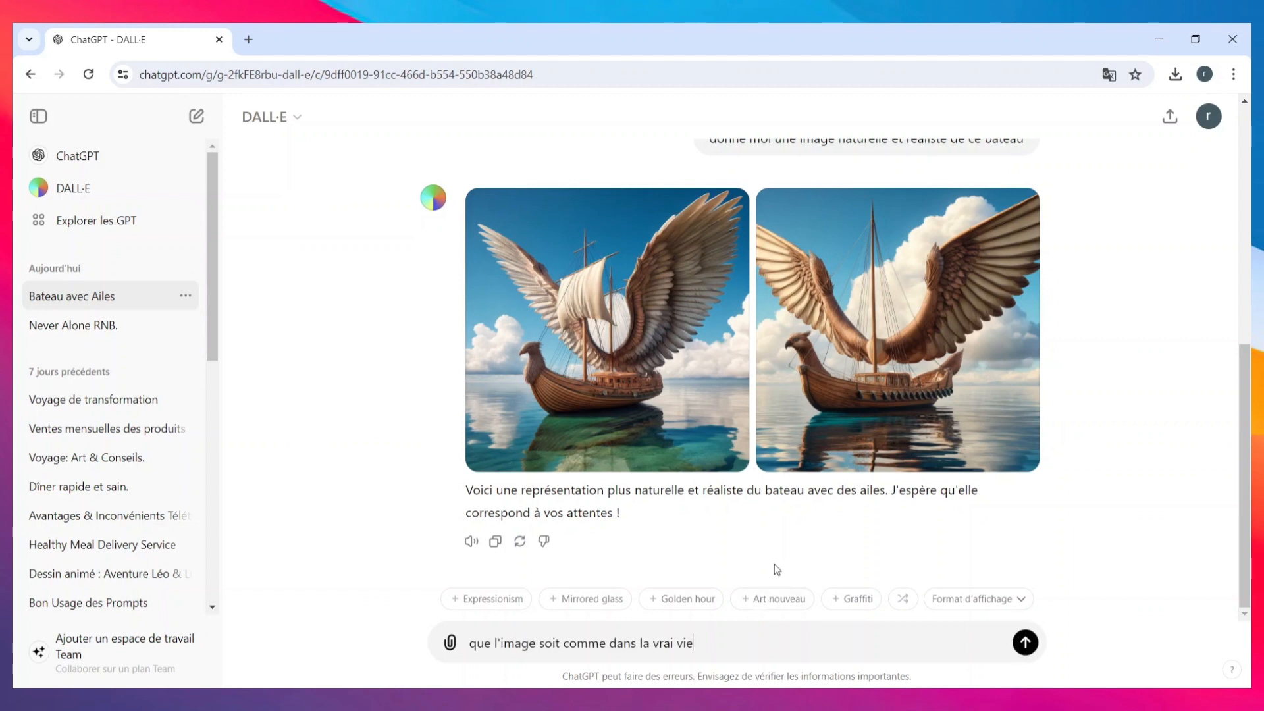
pyautogui.press('Return')
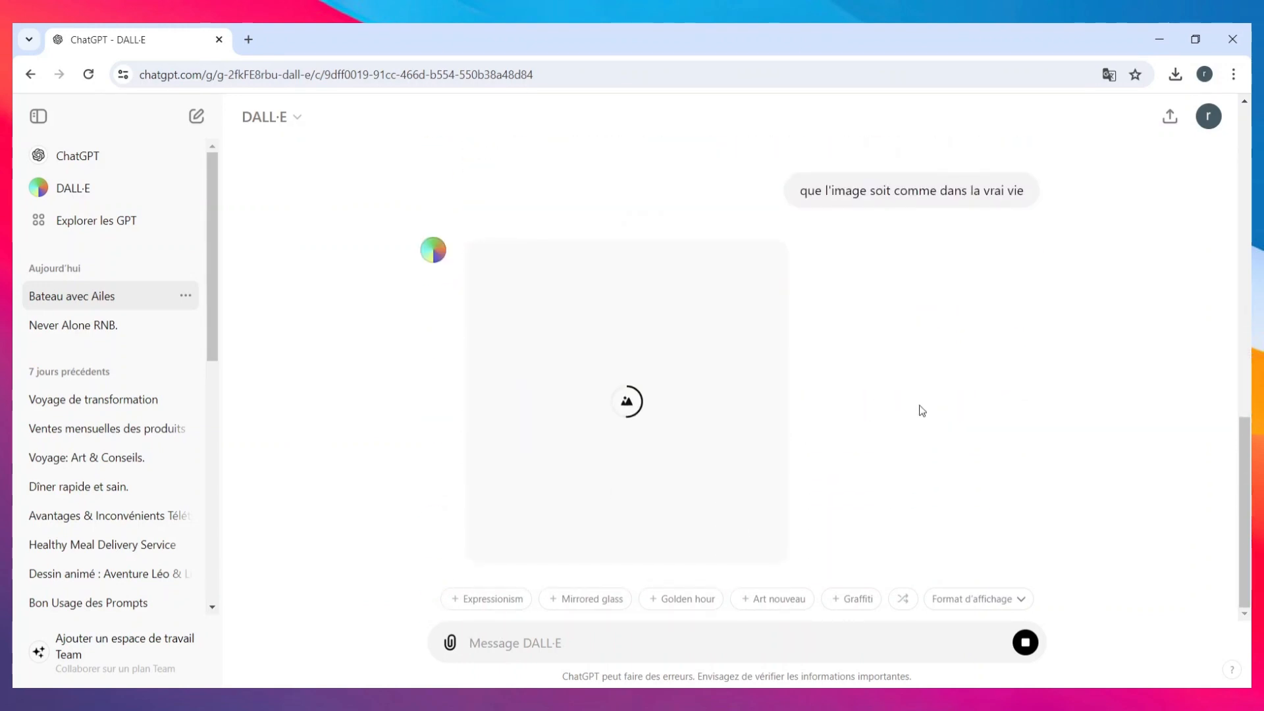
# Examine the real-life boat images against the earlier generated ones, and preview the suggested styles.
pyautogui.scroll(5, 926, 403)
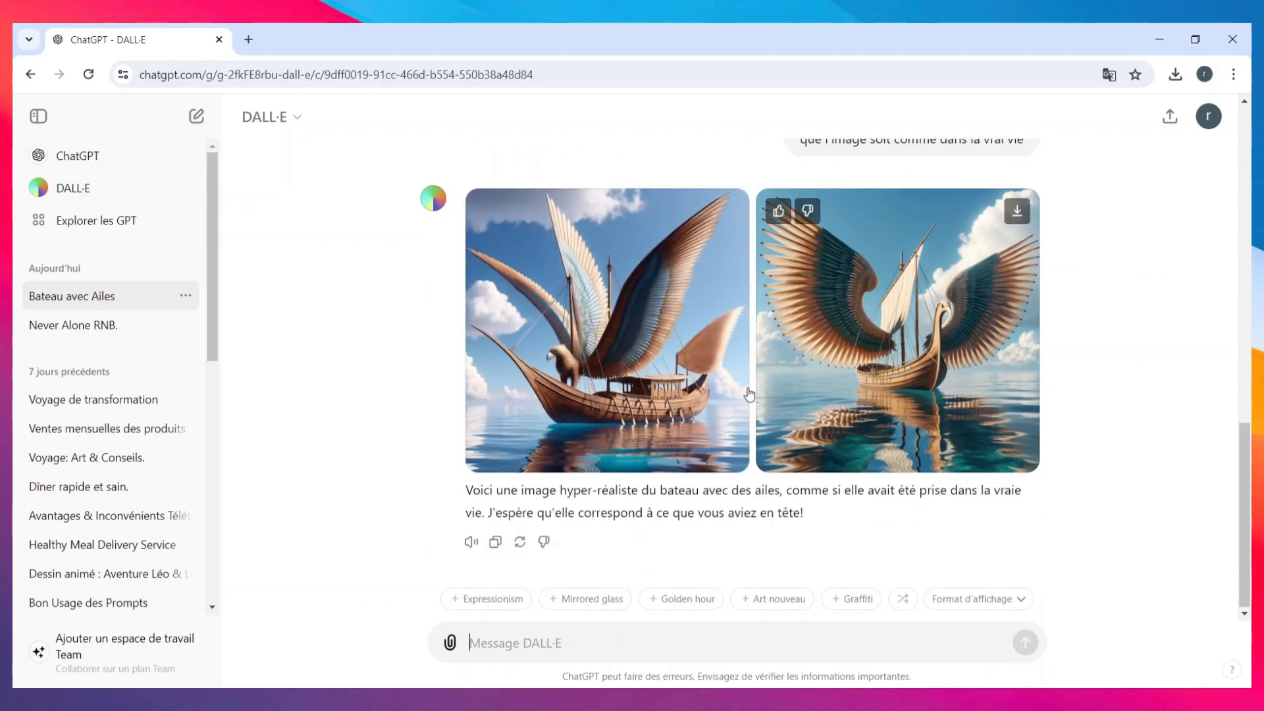
pyautogui.scroll(2, 751, 382)
pyautogui.scroll(-2, 763, 381)
pyautogui.scroll(2, 744, 395)
pyautogui.scroll(-2, 734, 405)
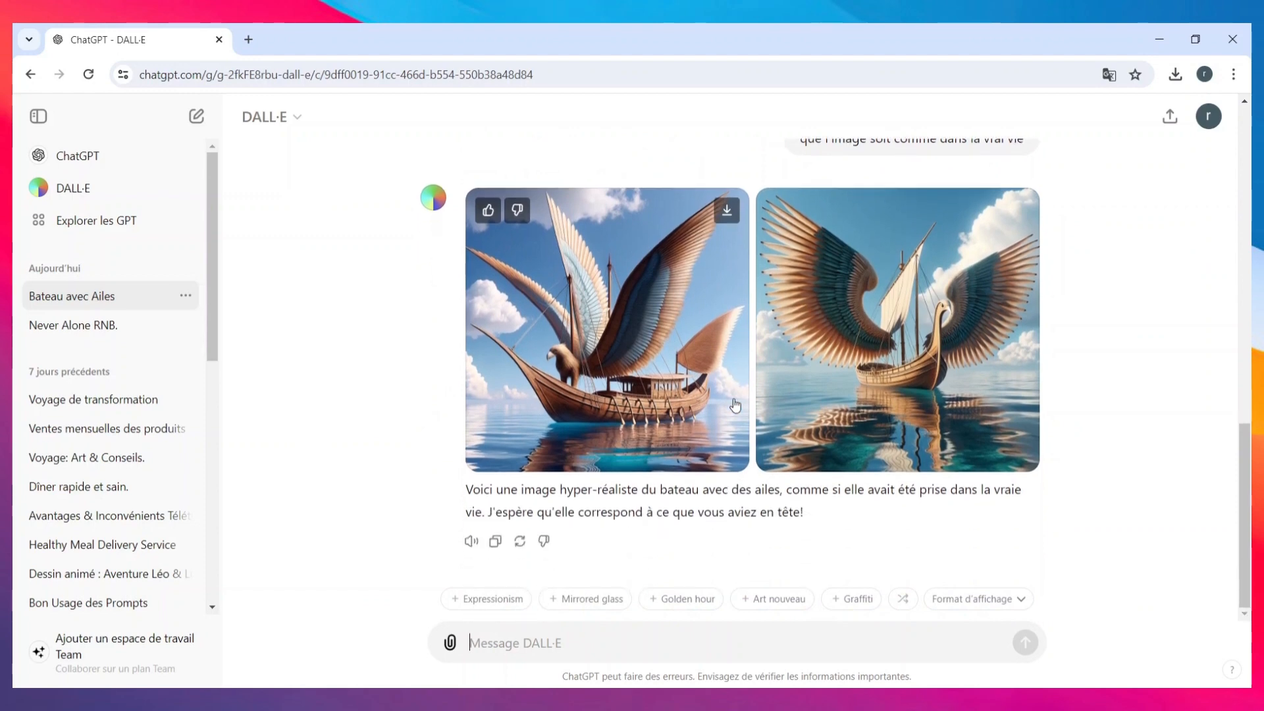
pyautogui.scroll(2, 735, 404)
pyautogui.scroll(-2, 730, 401)
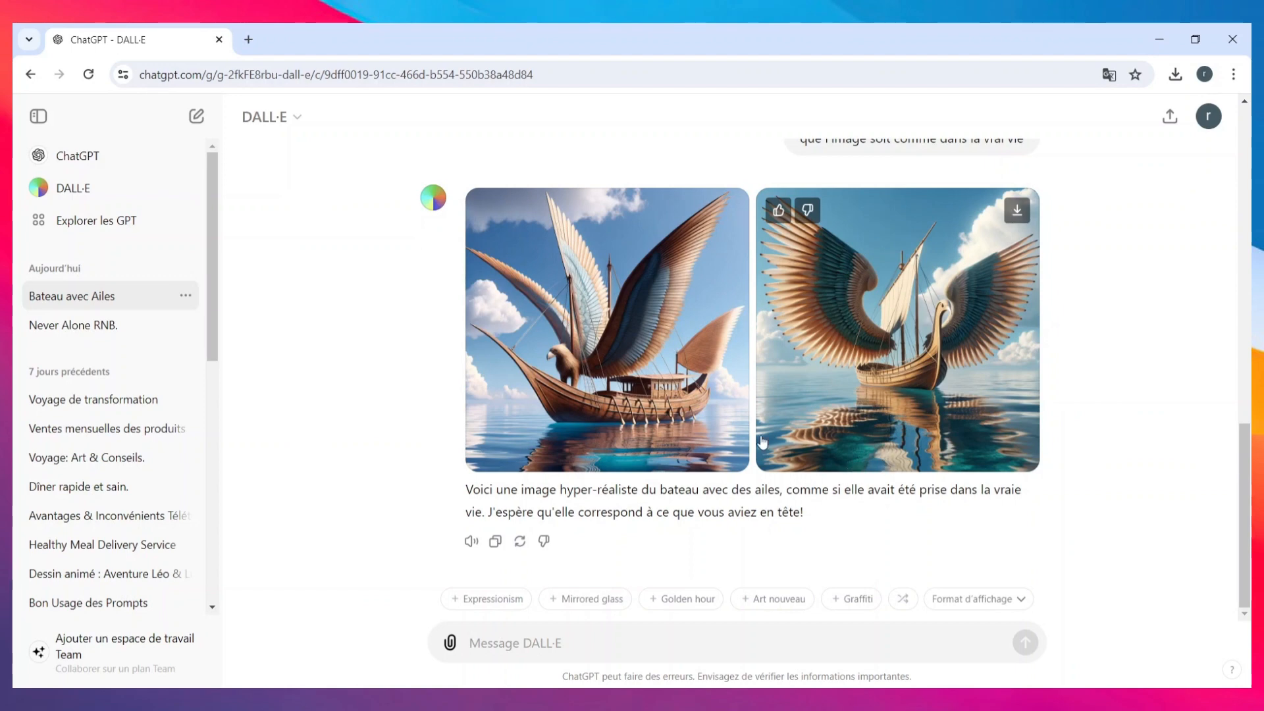
pyautogui.scroll(5, 763, 441)
pyautogui.scroll(4, 767, 422)
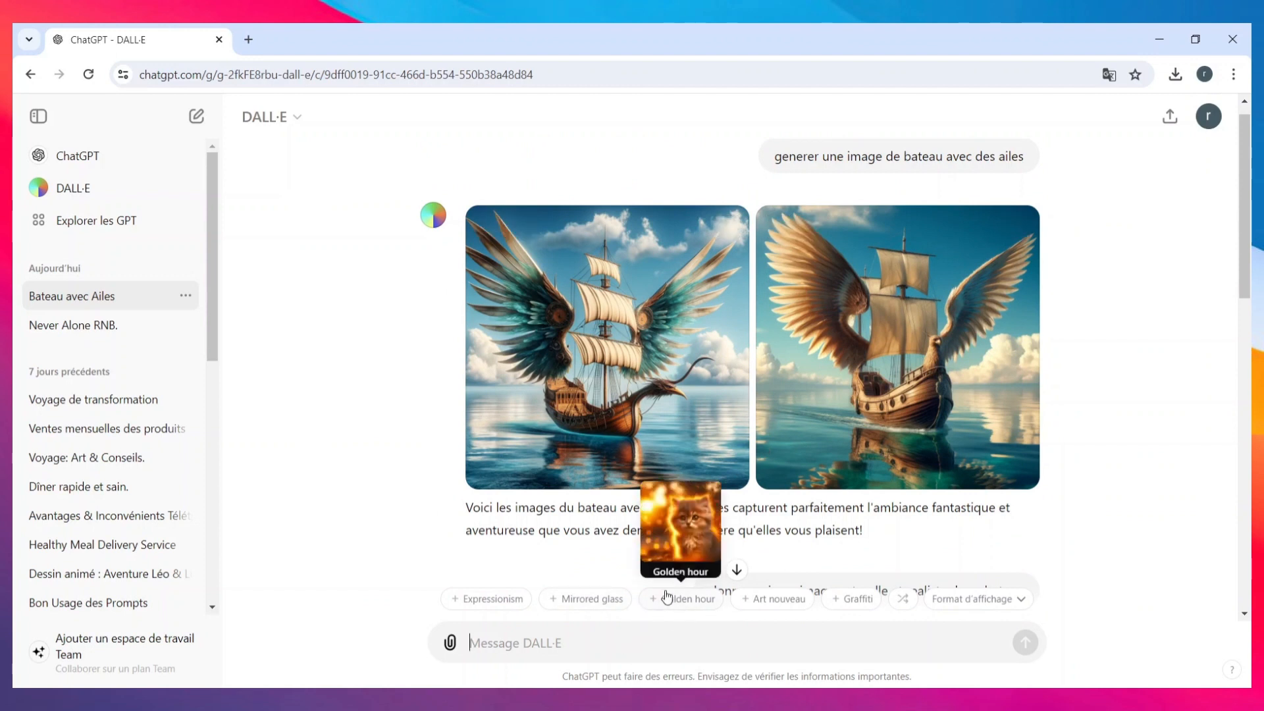
pyautogui.moveTo(784, 600)
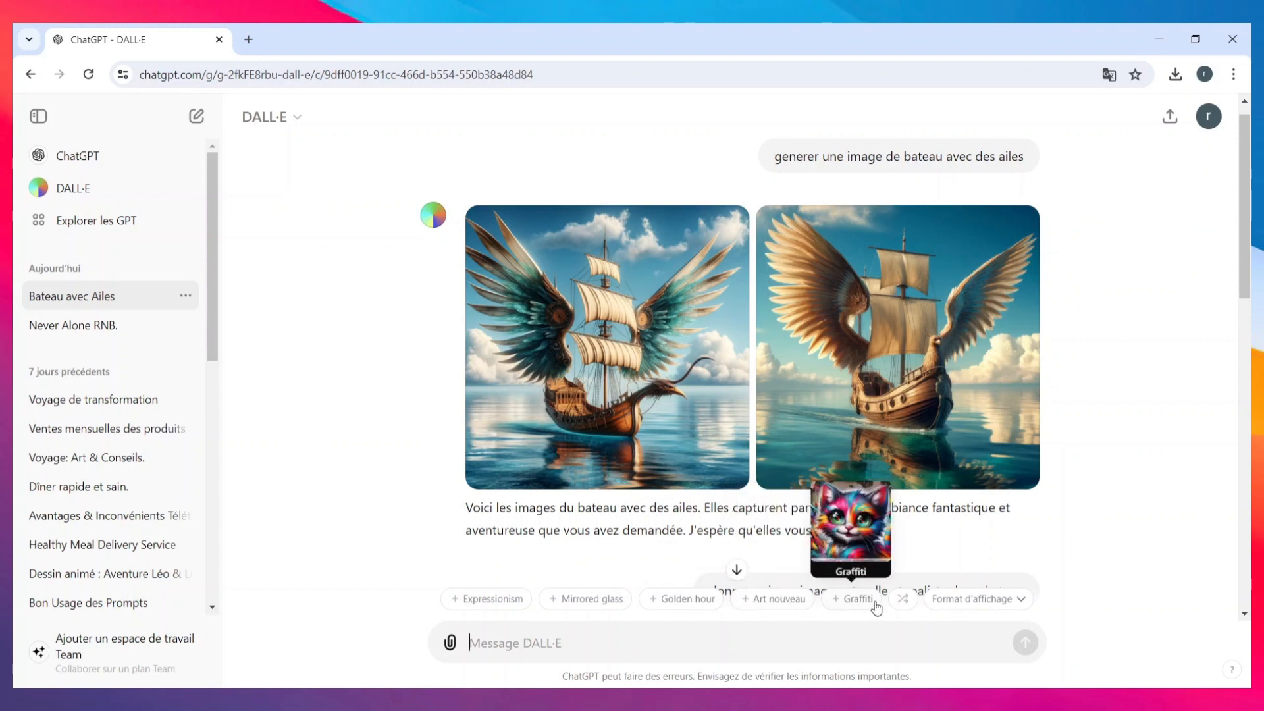
# Shuffle the style suggestions, pick Art deco, and submit the prompt "Art deco peinture egyptiene".
pyautogui.click(902, 599)
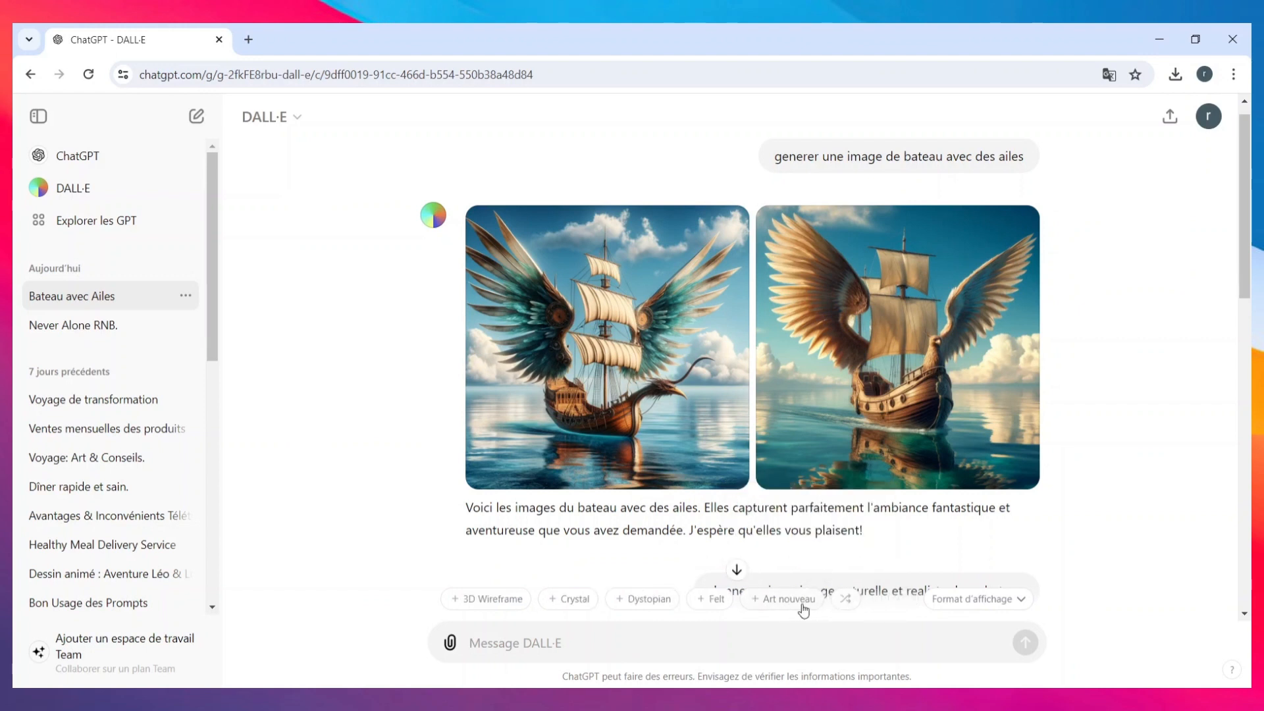
pyautogui.moveTo(781, 610)
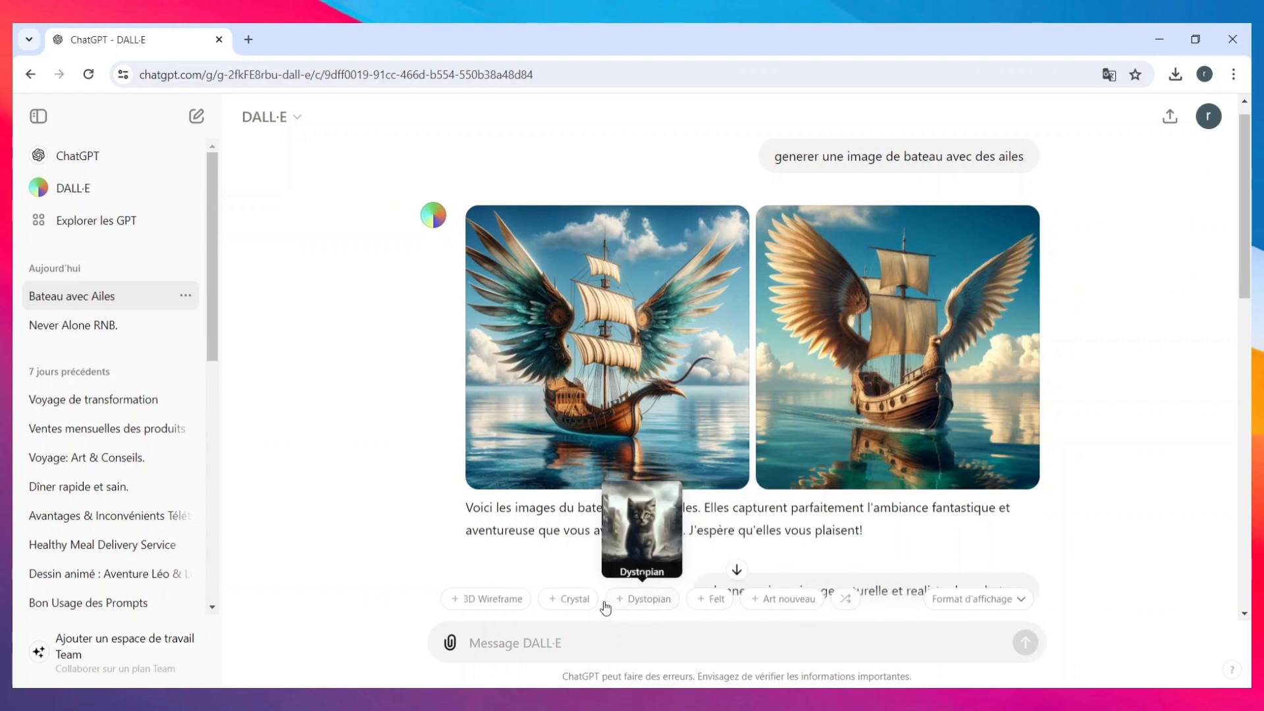
pyautogui.moveTo(503, 605)
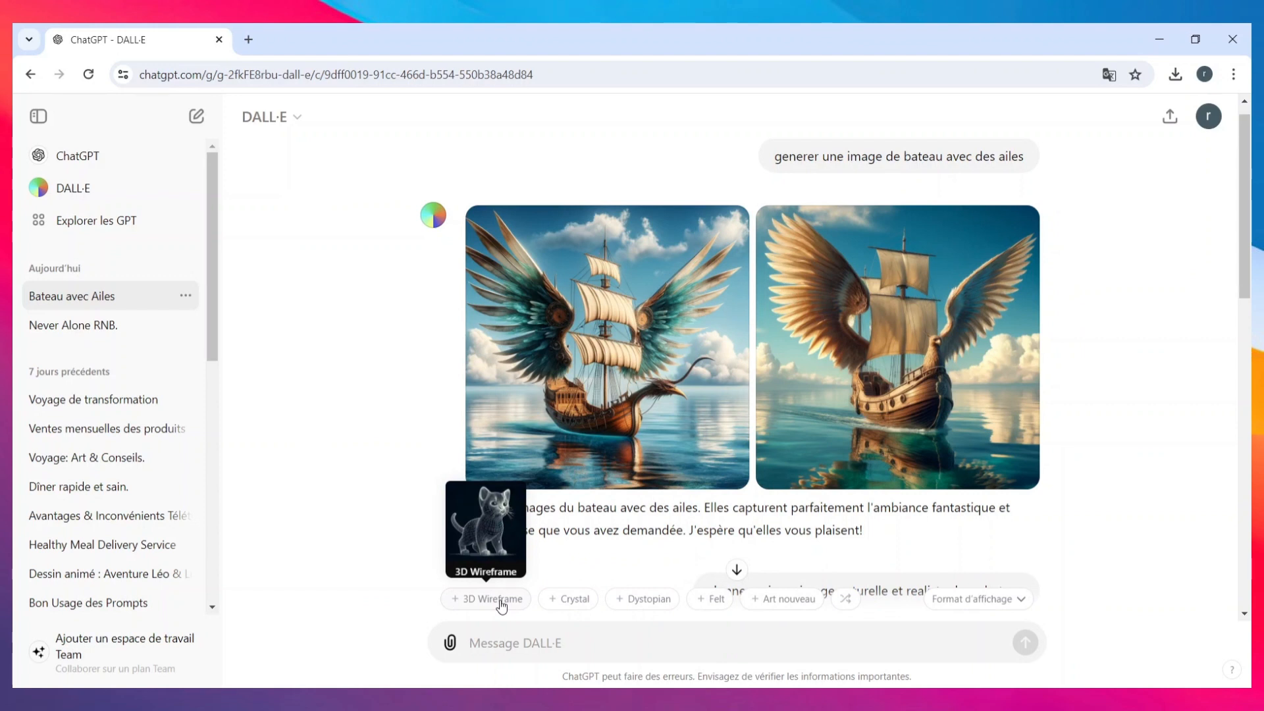
pyautogui.click(852, 601)
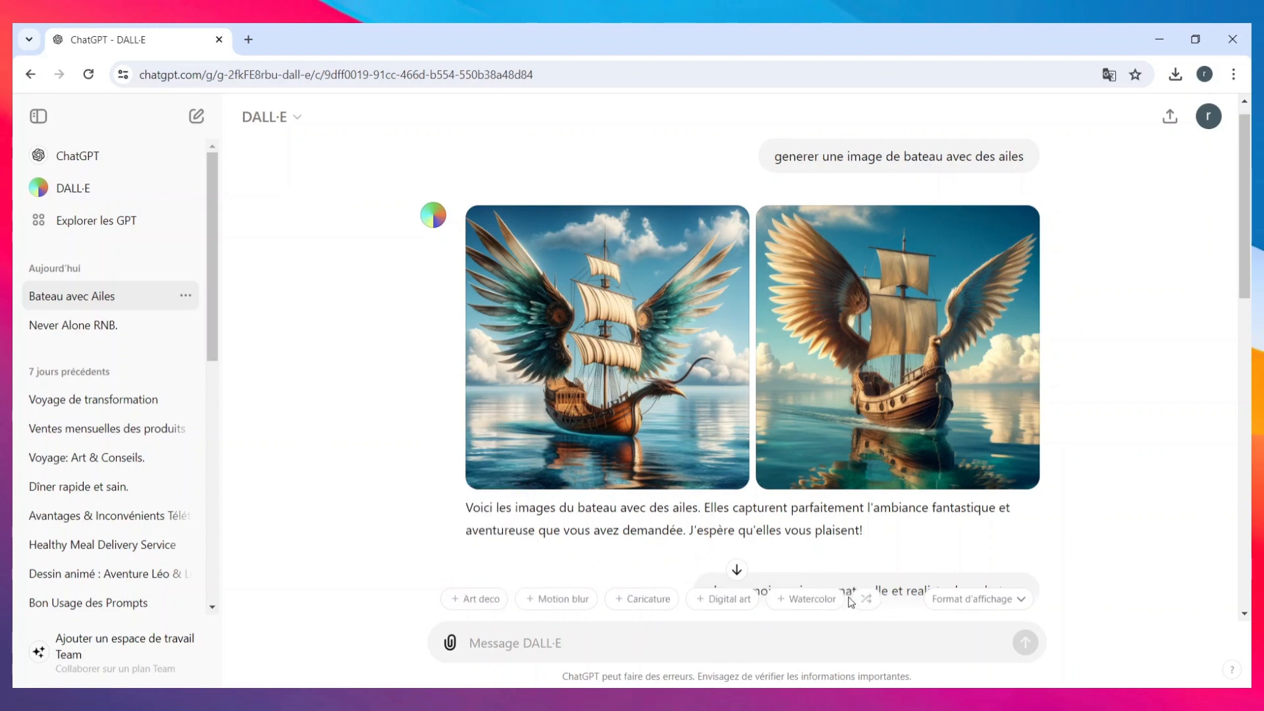
pyautogui.click(483, 600)
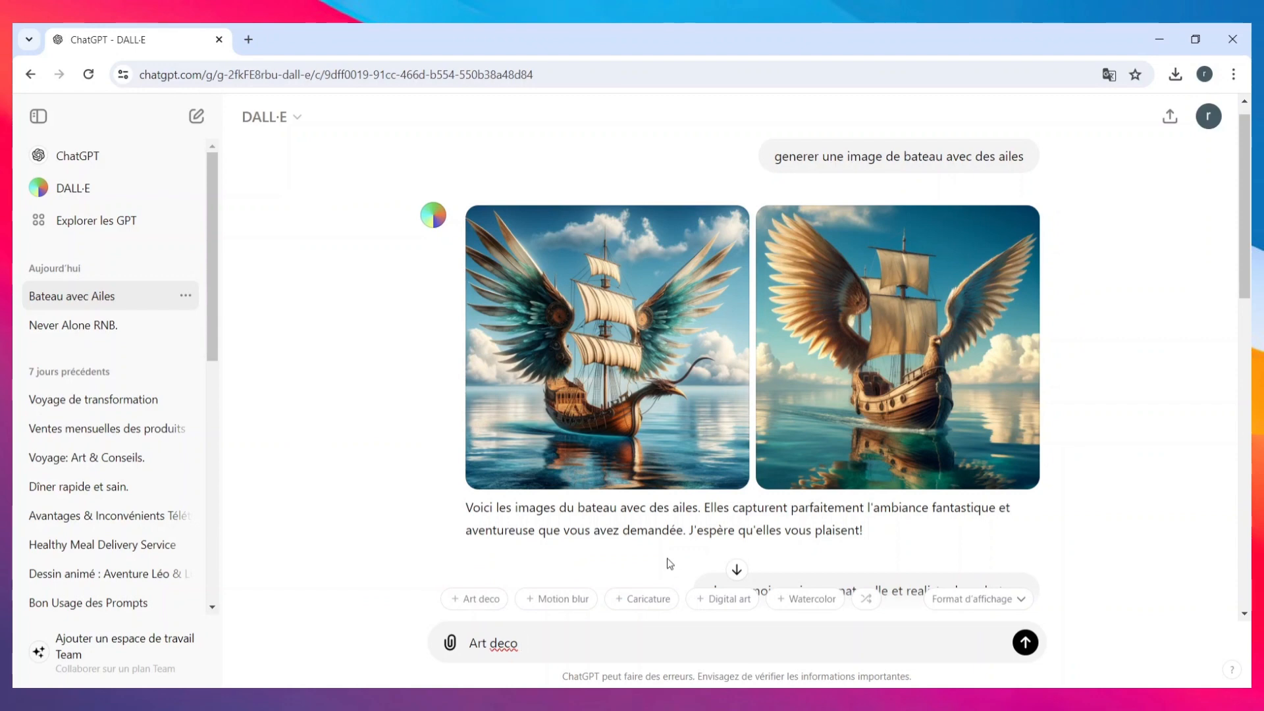
pyautogui.write('pointillisme')
pyautogui.press('Return')
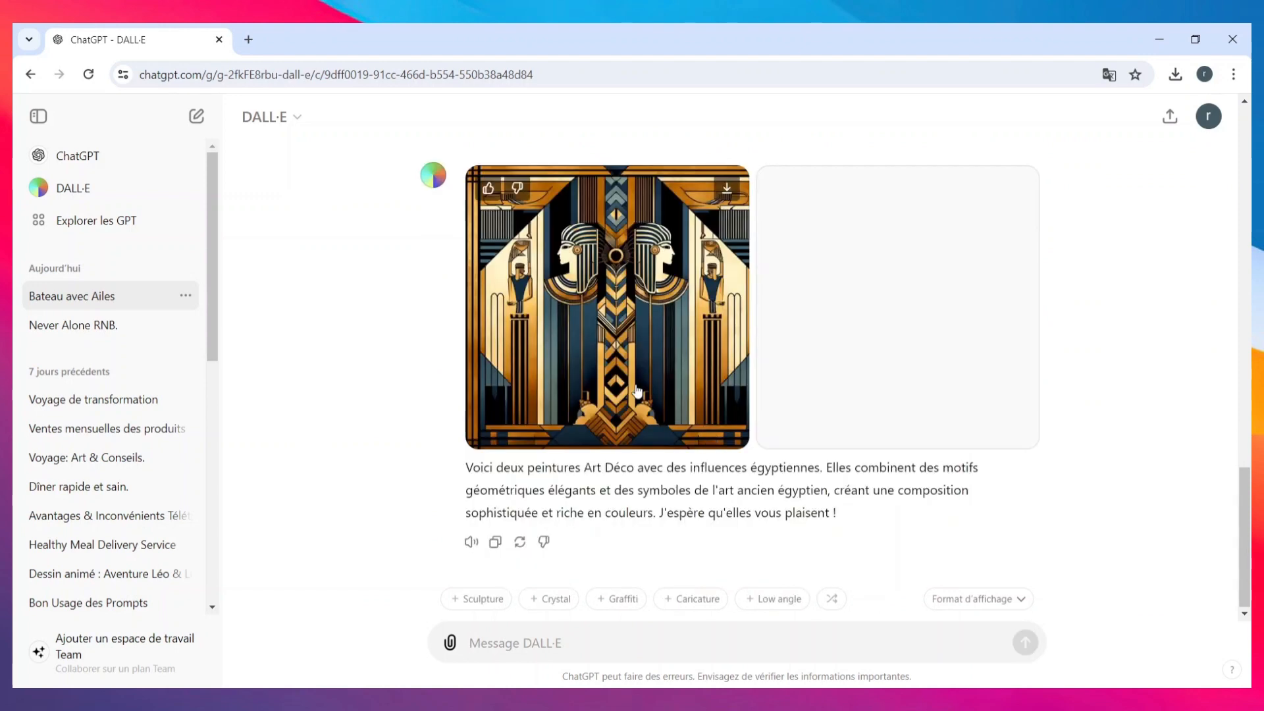
# Review the two Art deco paintings, then use the Sculpture style to submit the prompt "Sculpture de alexandre le grand".
pyautogui.scroll(3, 864, 415)
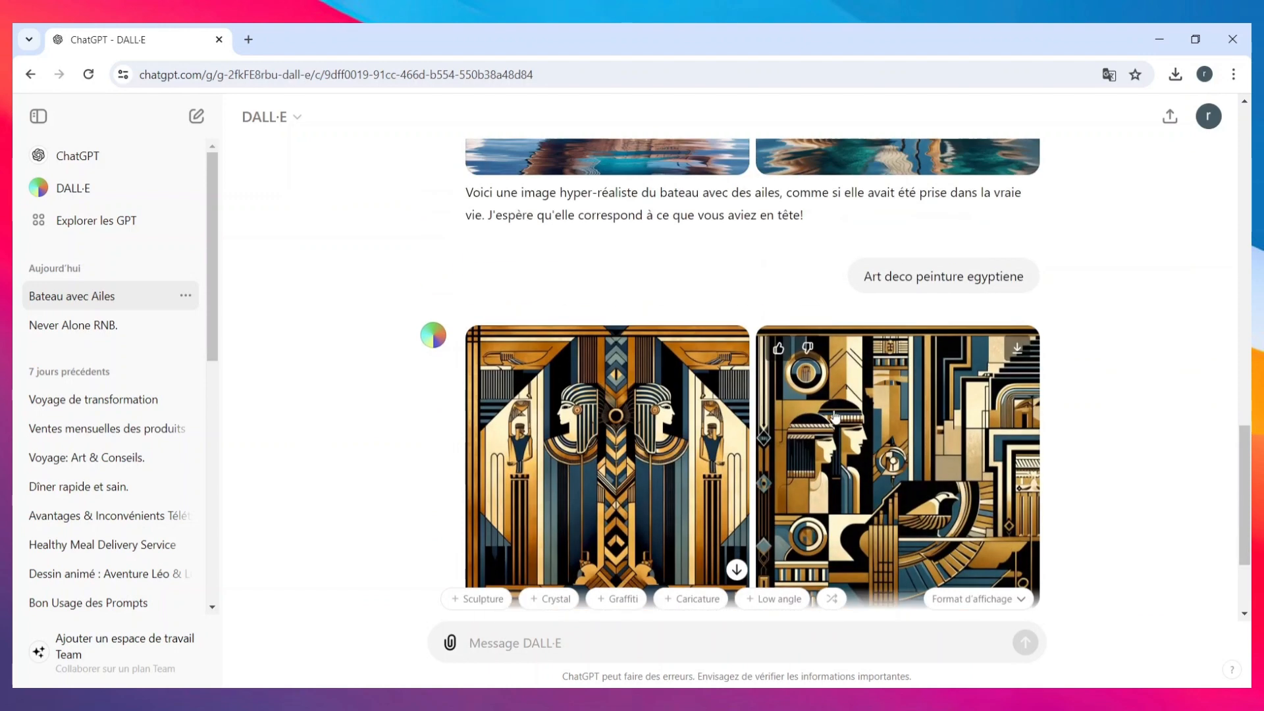
pyautogui.scroll(-3, 788, 413)
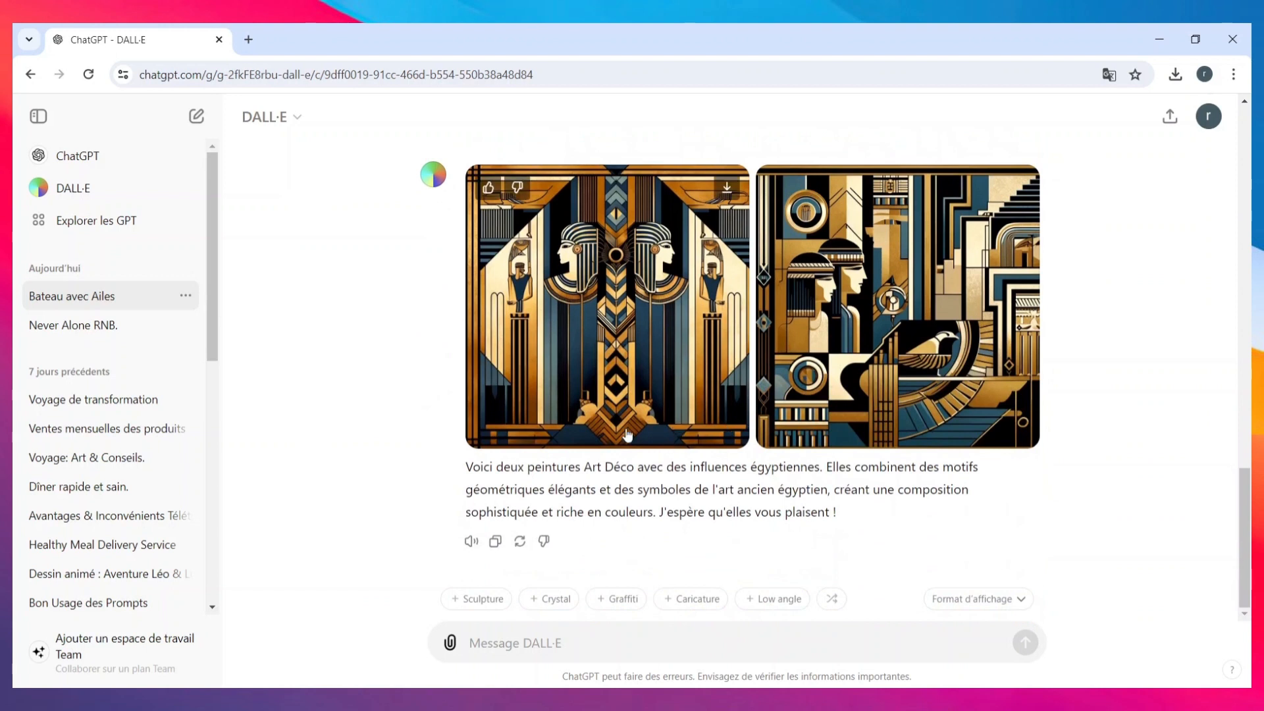
pyautogui.click(485, 603)
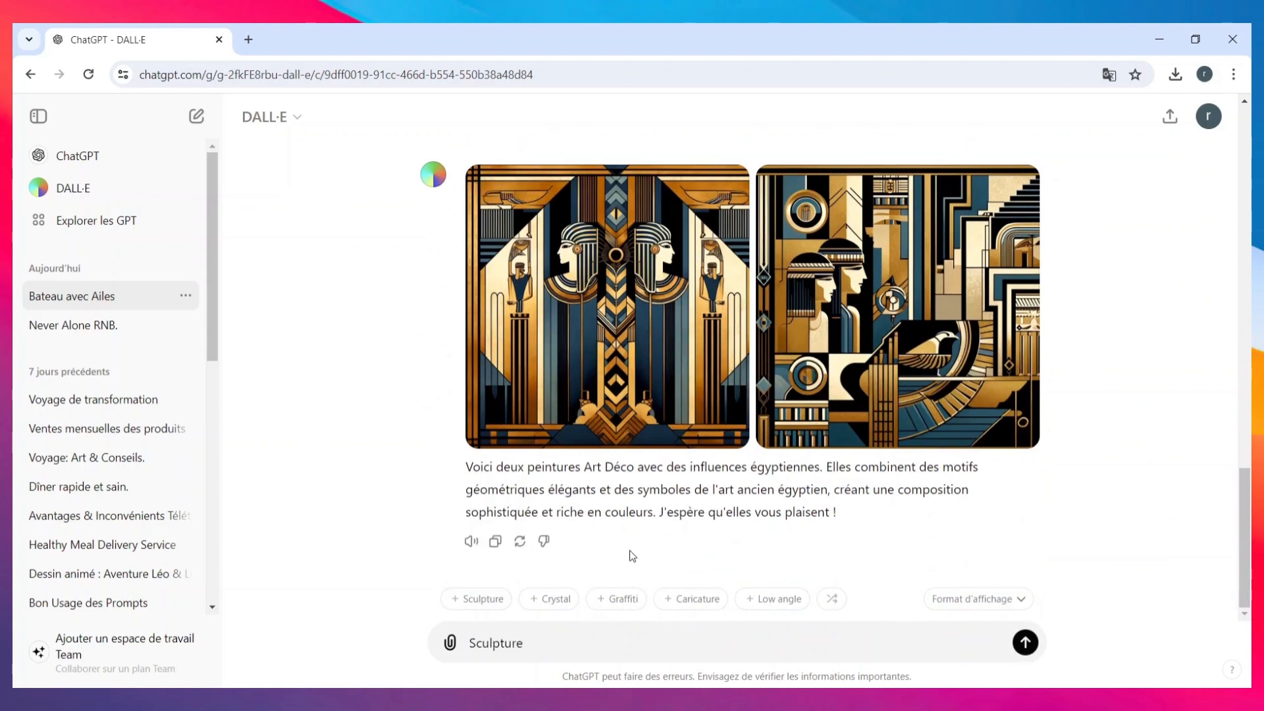
pyautogui.write('de alexandre le grand')
pyautogui.press('Return')
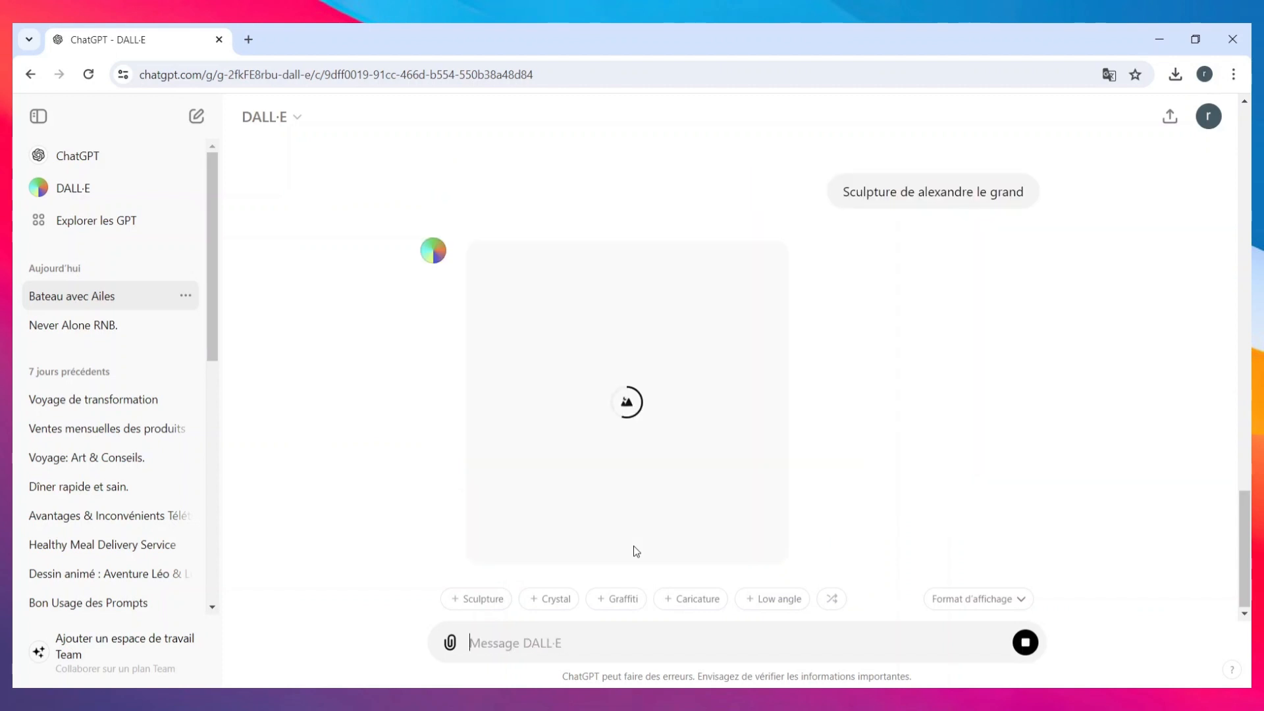
# Look over the generated sculptures and submit the new image prompt "une immeuble bleu".
pyautogui.scroll(1, 699, 417)
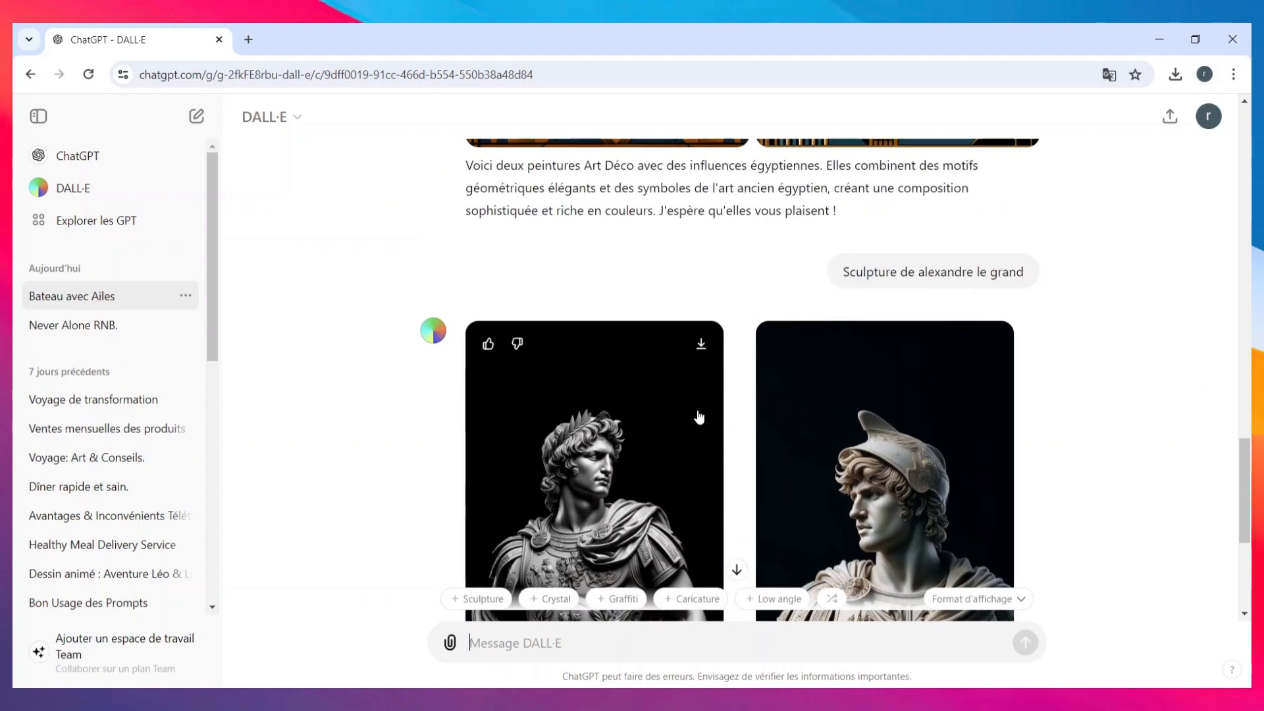
pyautogui.scroll(-4, 699, 416)
pyautogui.scroll(-1, 634, 613)
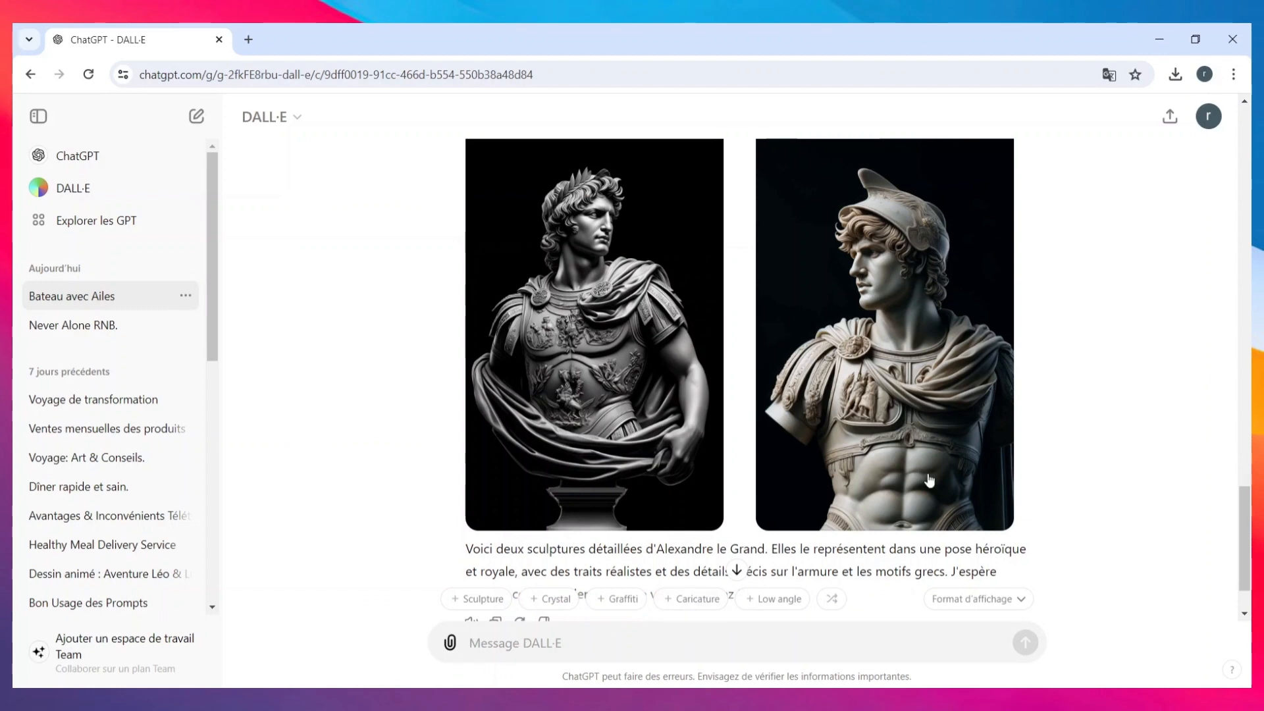
pyautogui.moveTo(1244, 518)
pyautogui.mouseDown()
pyautogui.moveTo(1243, 486)
pyautogui.moveTo(1243, 527)
pyautogui.mouseUp()
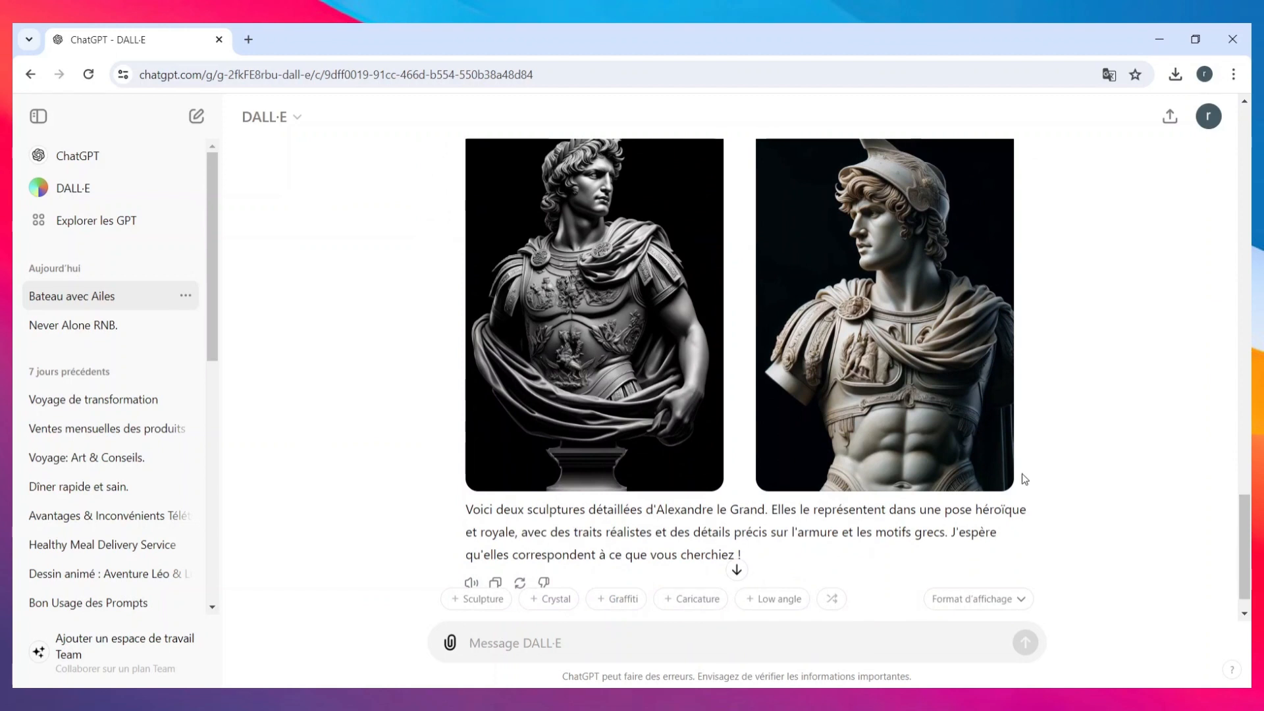
pyautogui.scroll(-1, 1021, 472)
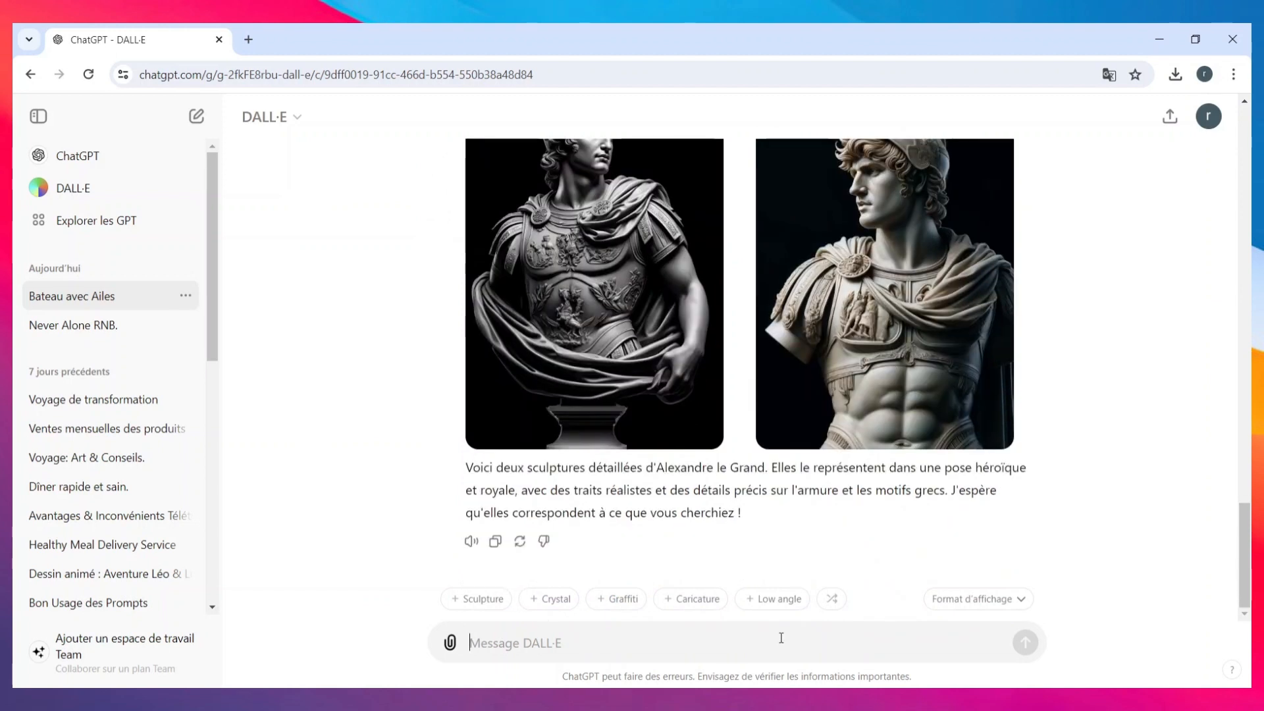
pyautogui.write('une immeuble bleu')
pyautogui.press('Return')
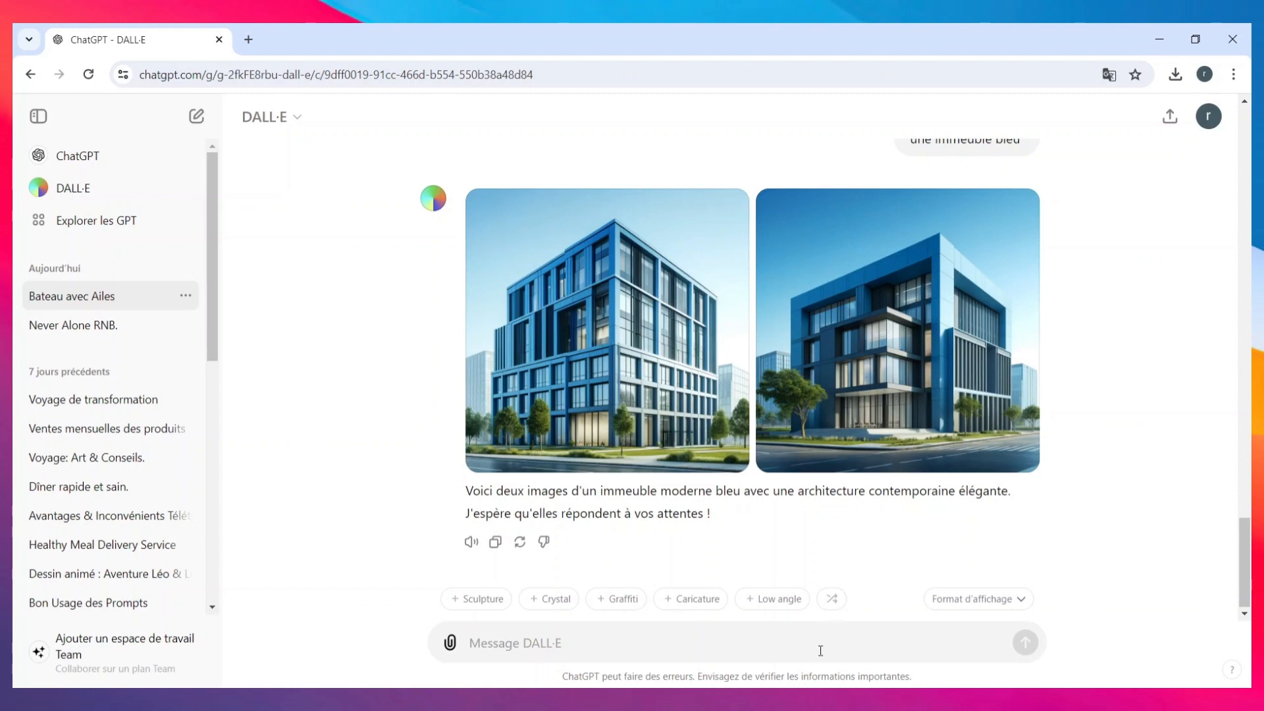
# Submit the follow-up prompt "fais en sorte que cet immeuble ait quel que zone de peinture noir" for the blue building.
pyautogui.write('fais')
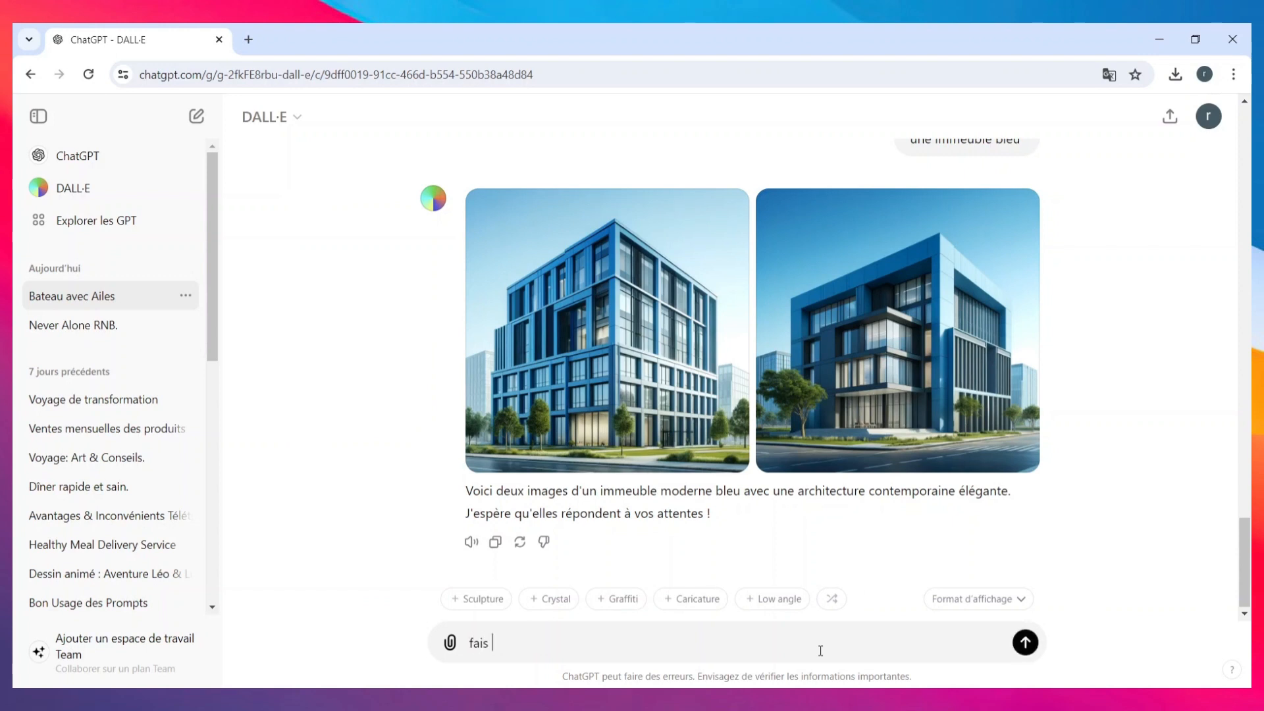
pyautogui.press('BackSpace')
pyautogui.press('BackSpace')
pyautogui.press('BackSpace')
pyautogui.press('BackSpace')
pyautogui.press('BackSpace')
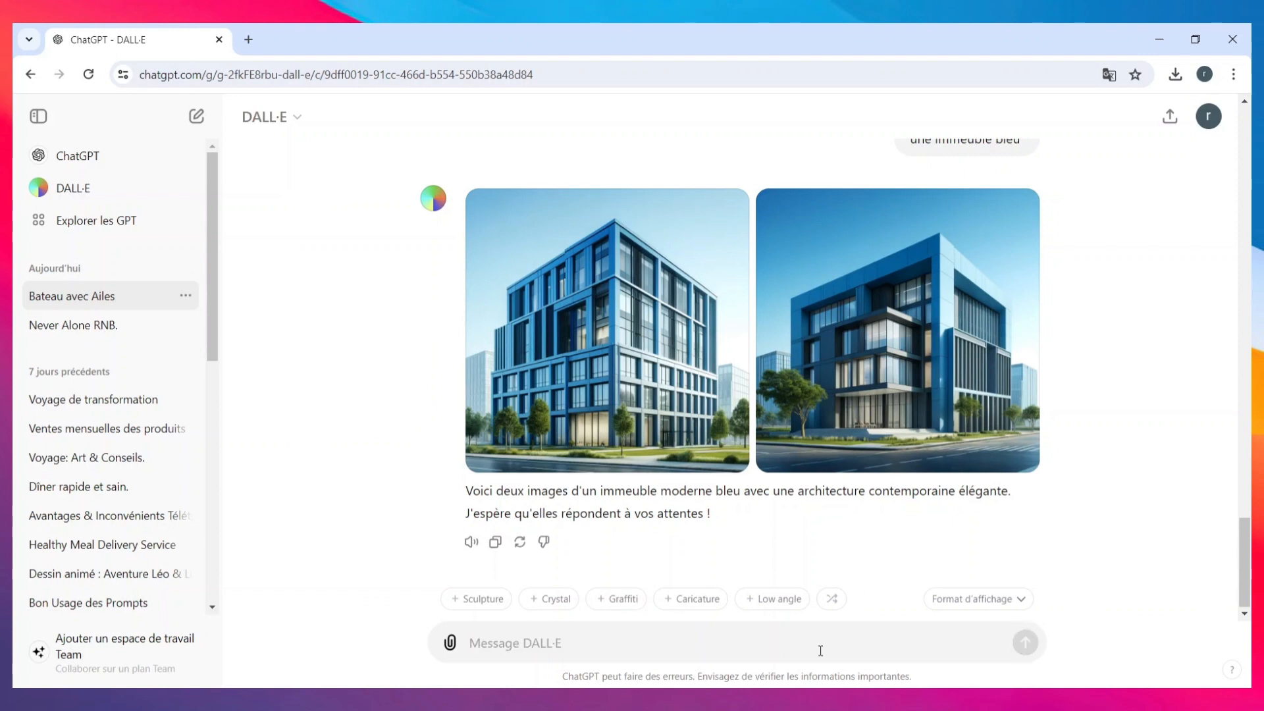
pyautogui.write('fais en sorte que cet immeuble ait quel que zone de peinture noir')
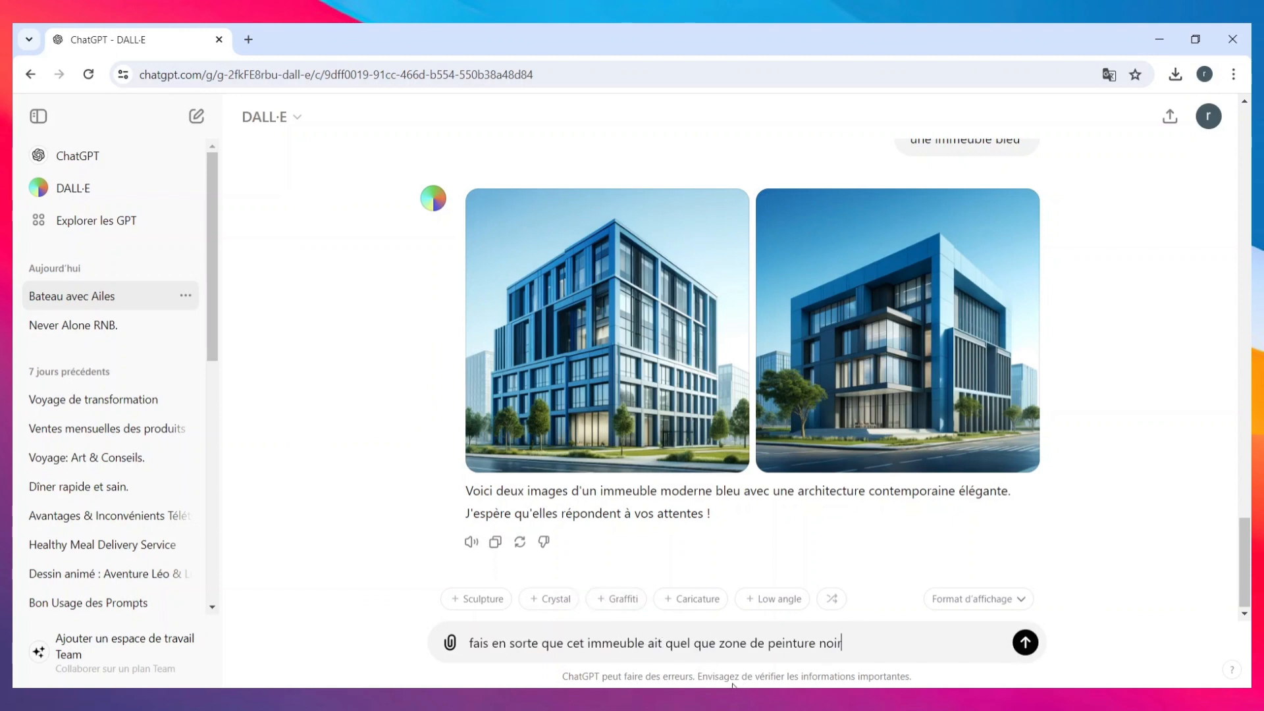
pyautogui.press('Return')
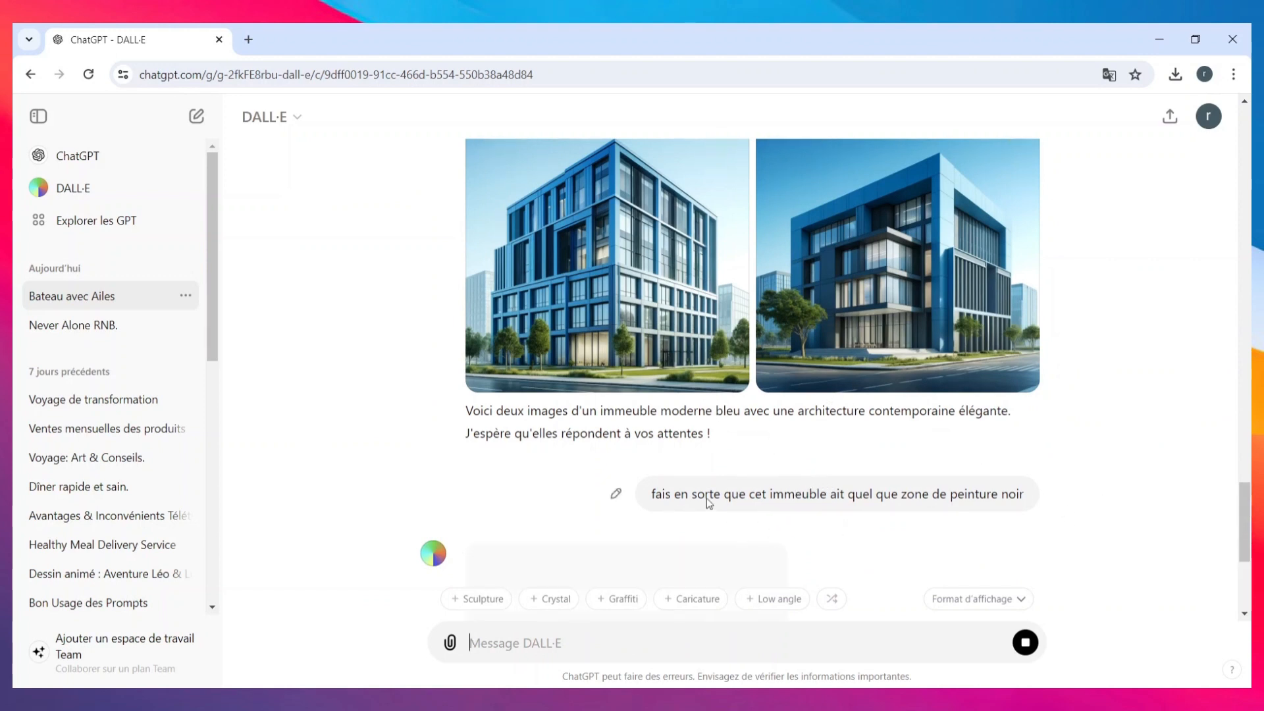
# Check the building images with black areas and submit the prompt "une image du pape un pull".
pyautogui.scroll(-5, 809, 520)
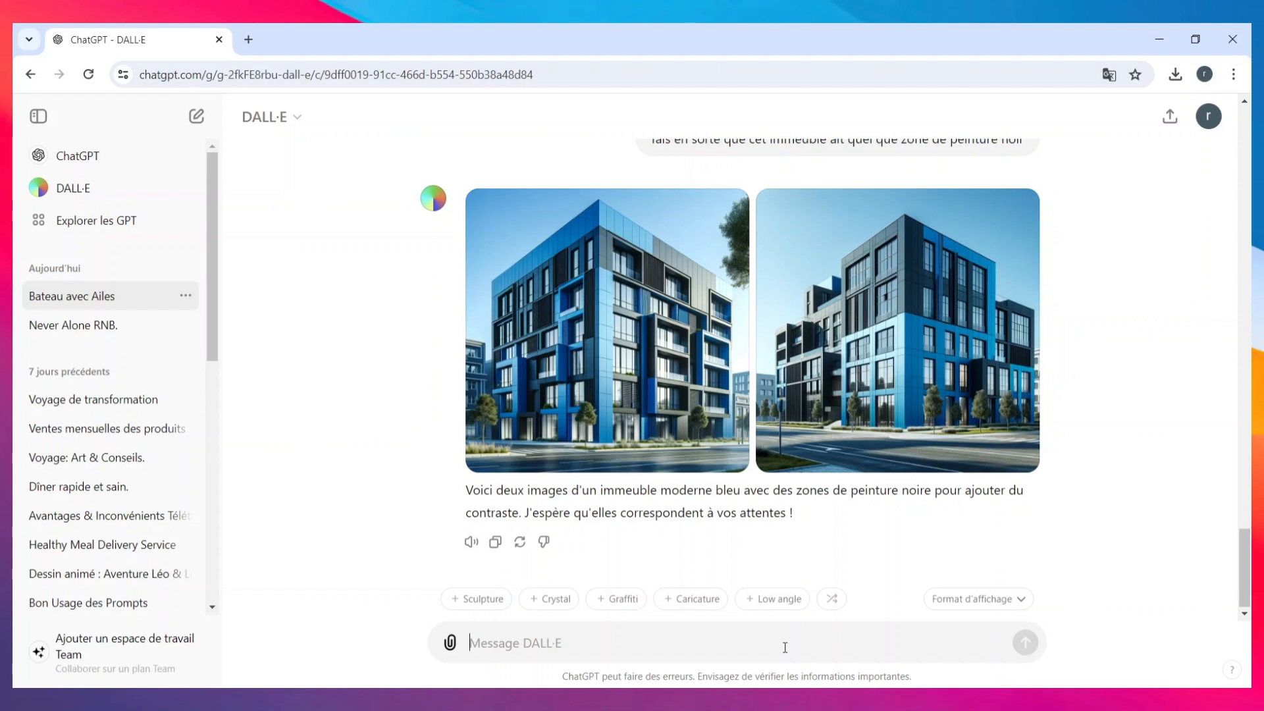
pyautogui.write('une image du')
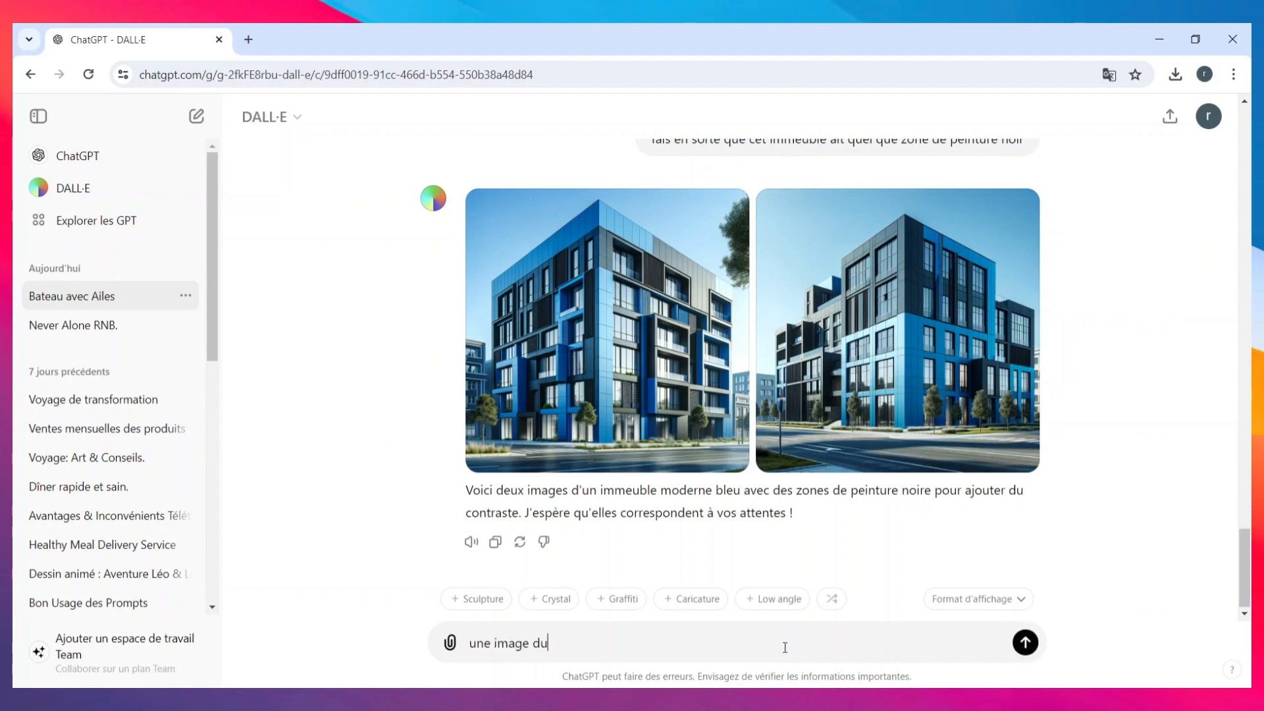
pyautogui.write(' pape un pull')
pyautogui.press('Return')
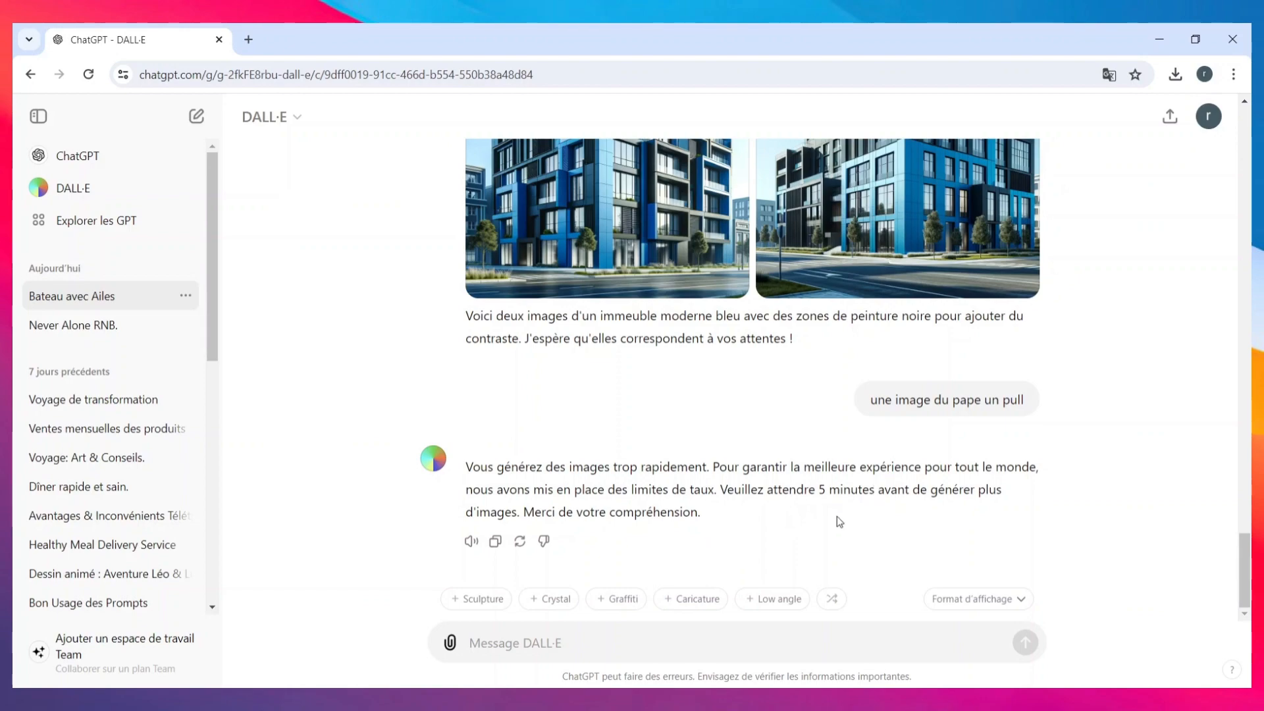
# Review the building and sculpture images generated earlier in the conversation.
pyautogui.scroll(10, 802, 461)
pyautogui.scroll(-5, 803, 461)
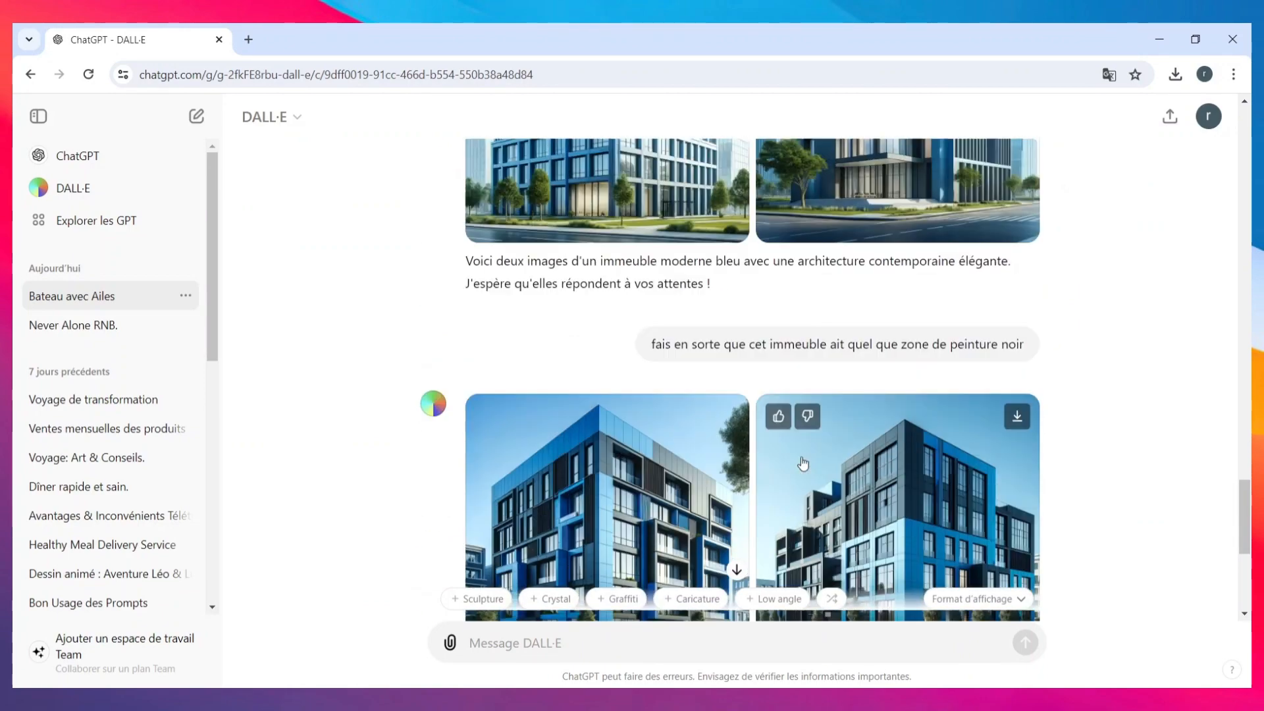
pyautogui.scroll(10, 800, 460)
pyautogui.scroll(-15, 800, 460)
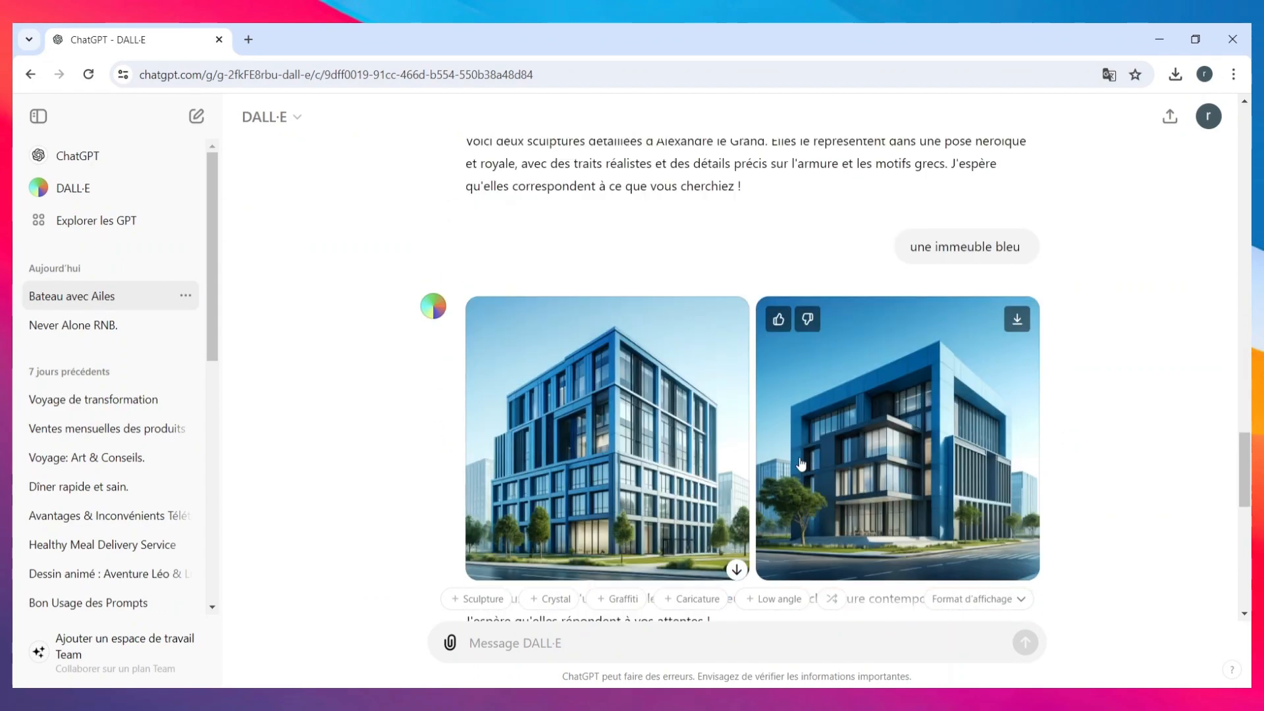
pyautogui.scroll(15, 800, 454)
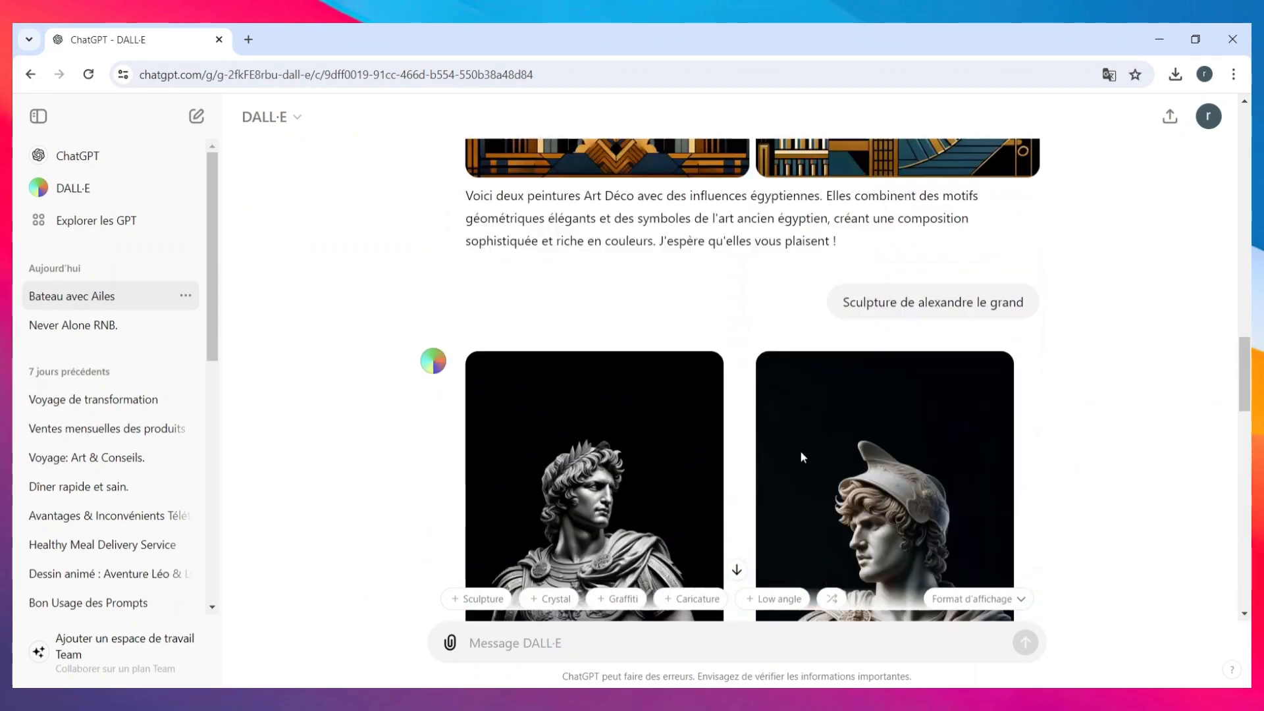